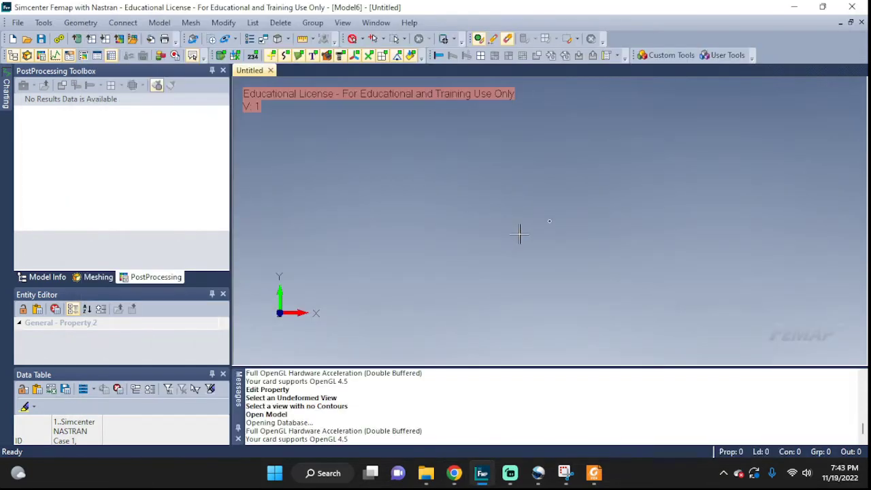
Create Curve 1, a straight line from point (0,0,0) to point (2,0,0)
left_click(93, 23)
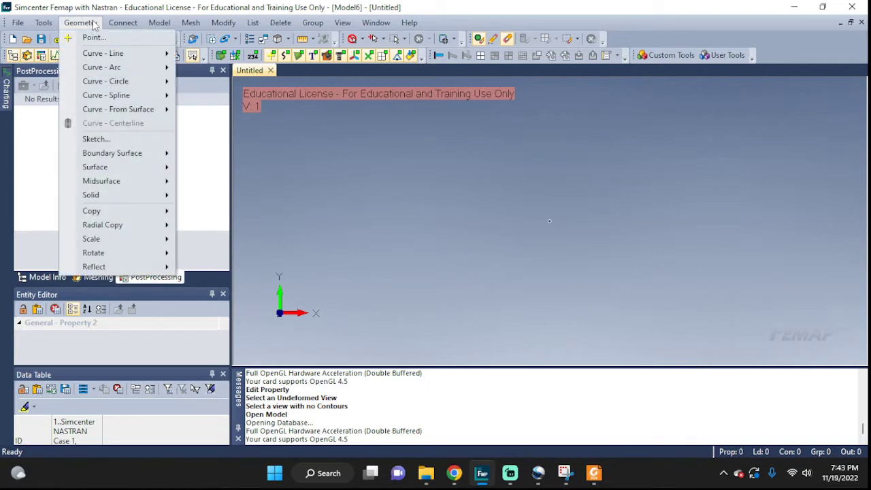
mouse_move(100, 57)
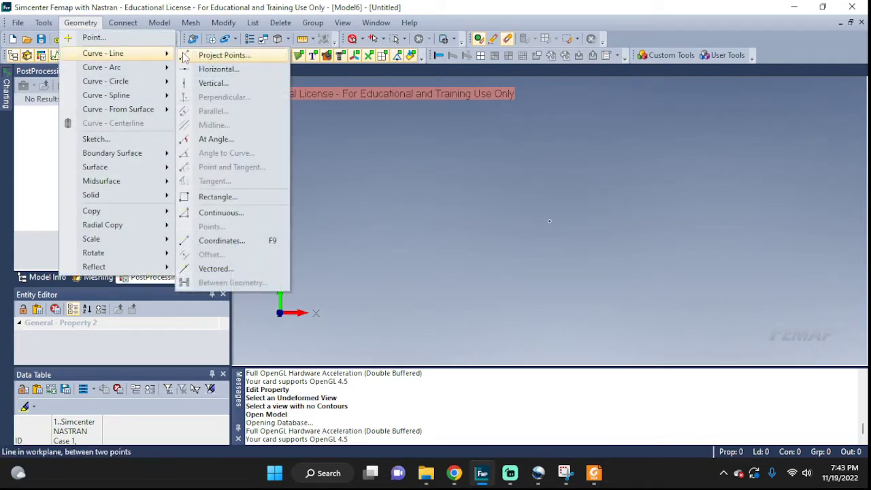
left_click(219, 245)
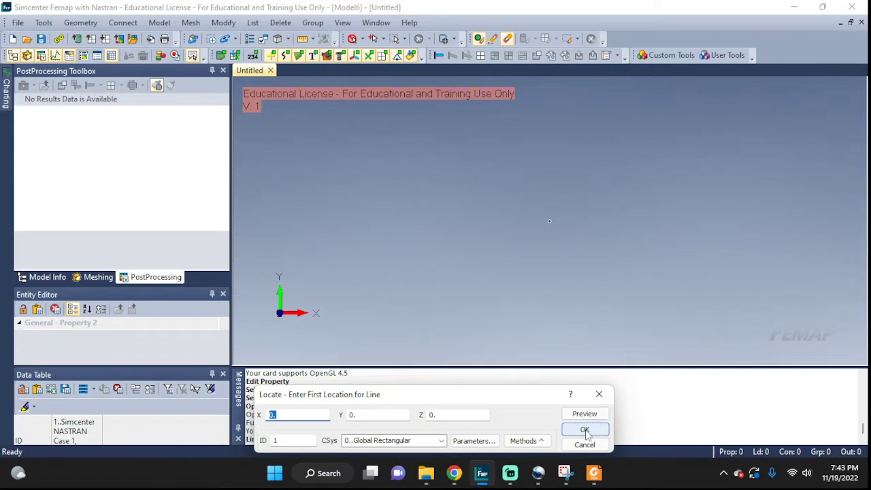
left_click(585, 430)
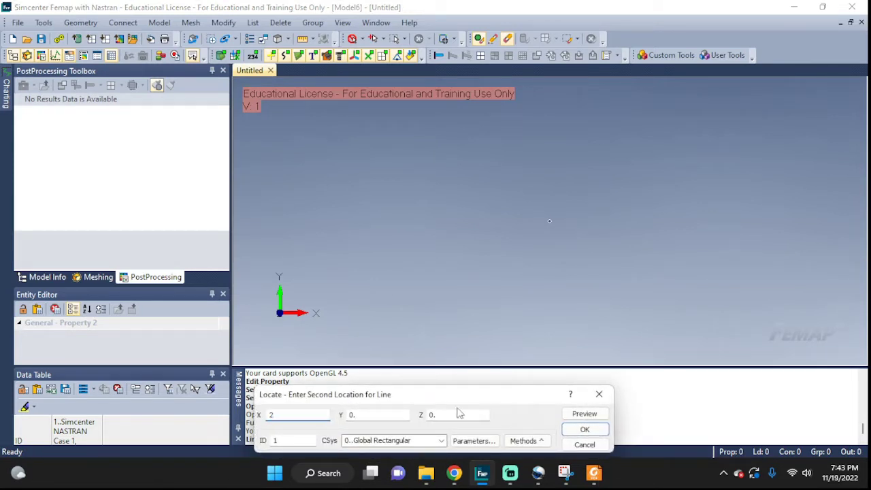
left_click(589, 430)
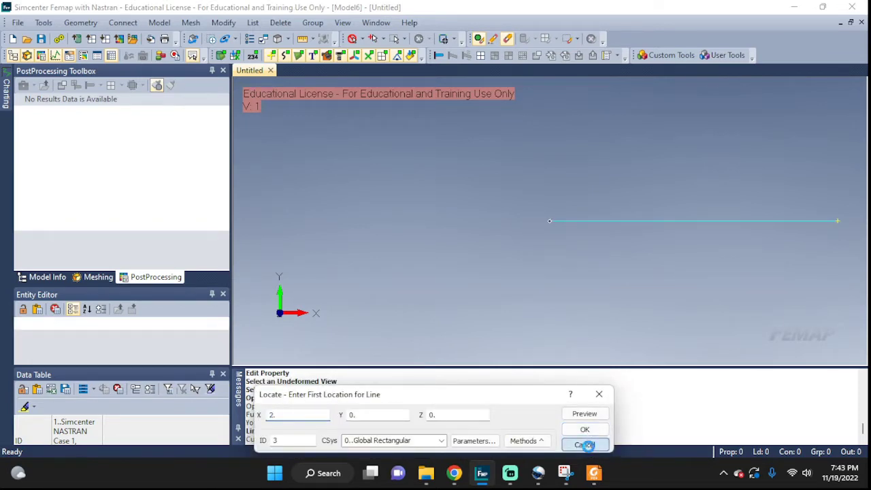
left_click(587, 444)
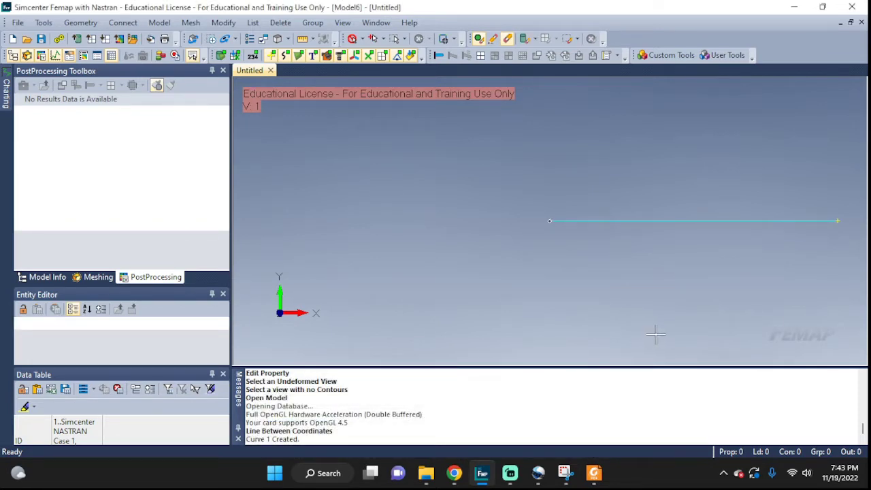
Turn off all labels except the point and curve IDs, then pan the line toward centre
key("ctrl+q")
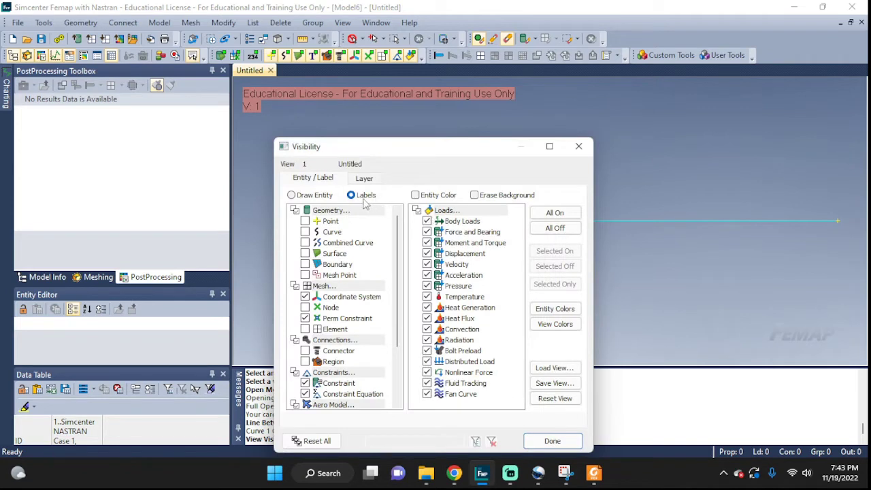
left_click(555, 228)
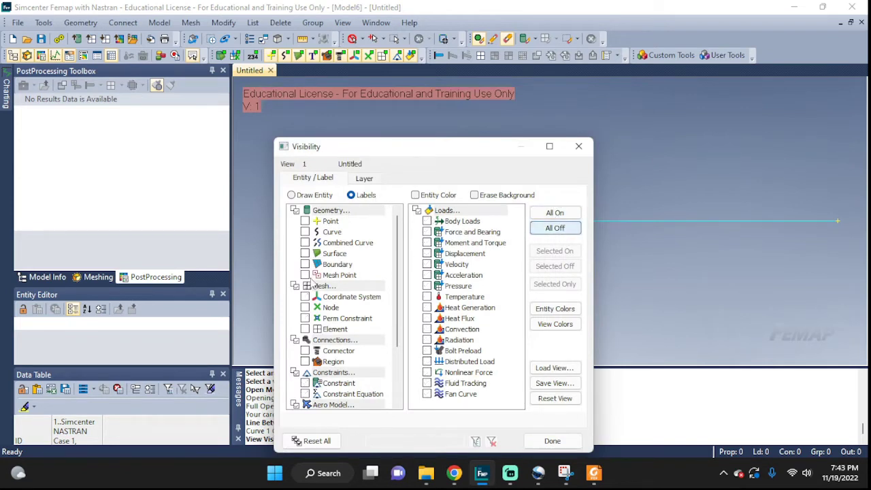
left_click(305, 222)
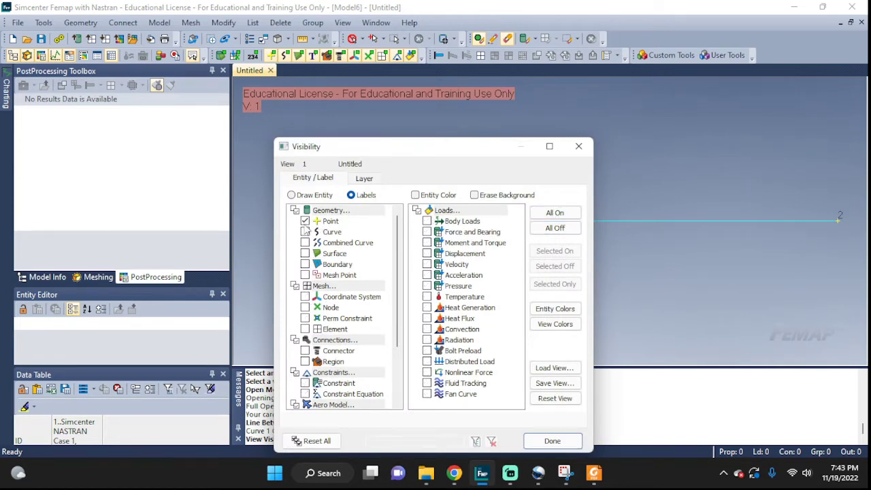
left_click(552, 441)
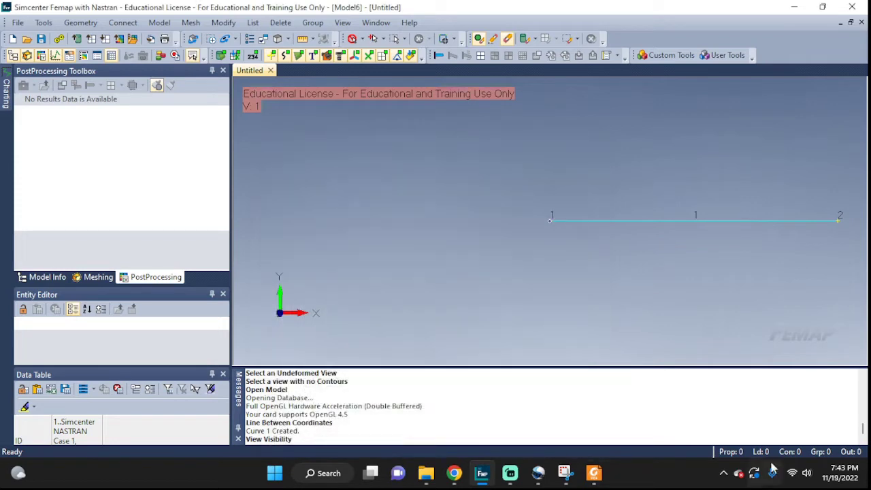
middle_click_drag(822, 276, 614, 257)
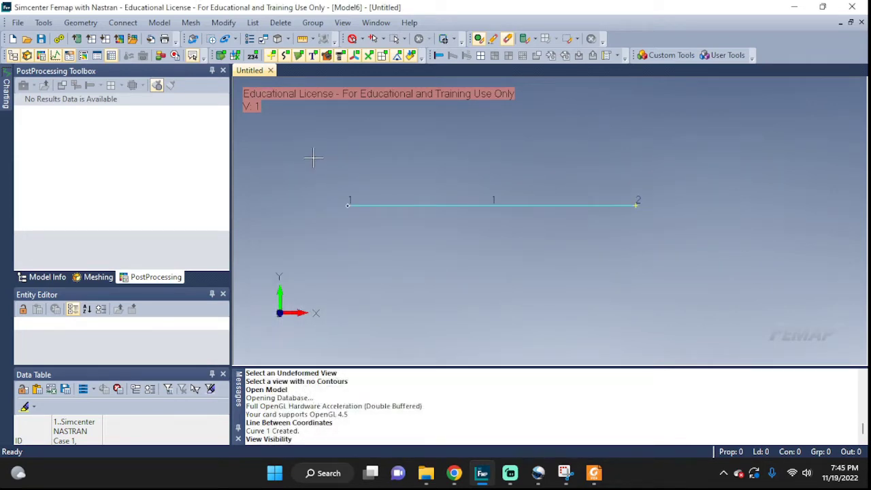
Define isotropic material1 with Young's modulus 60e9 and Poisson's ratio 0.3
left_click(160, 22)
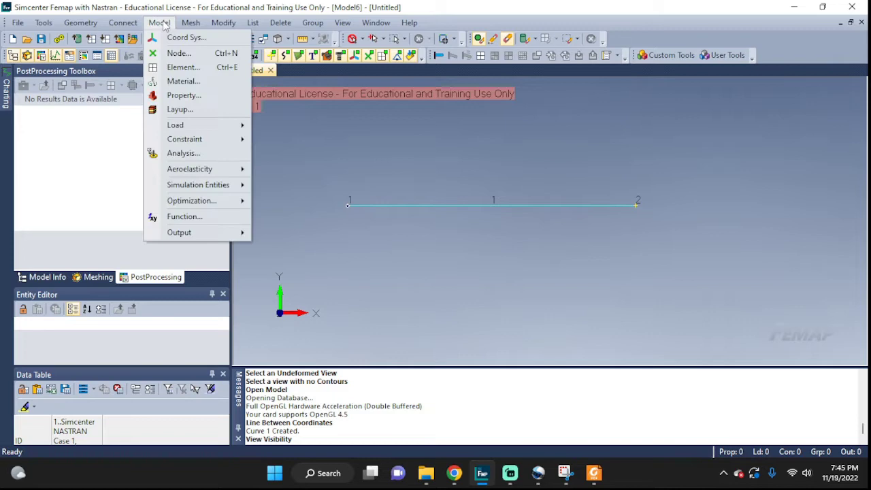
left_click(184, 82)
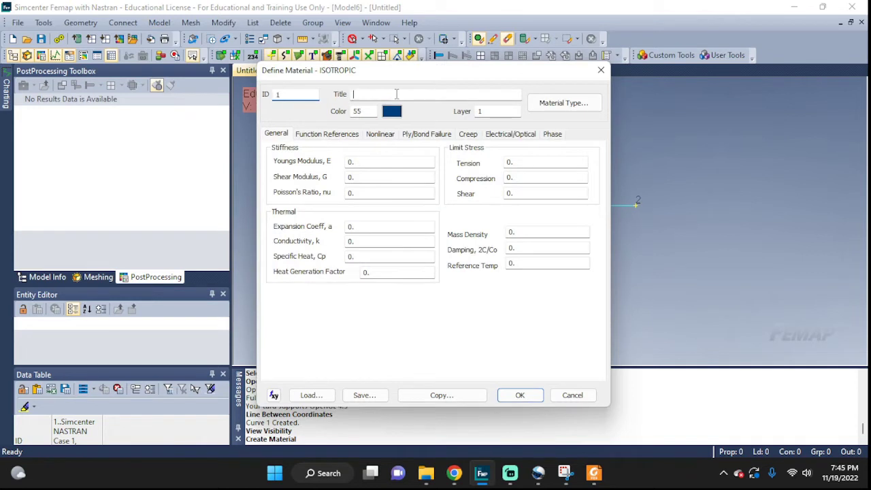
left_click(397, 94)
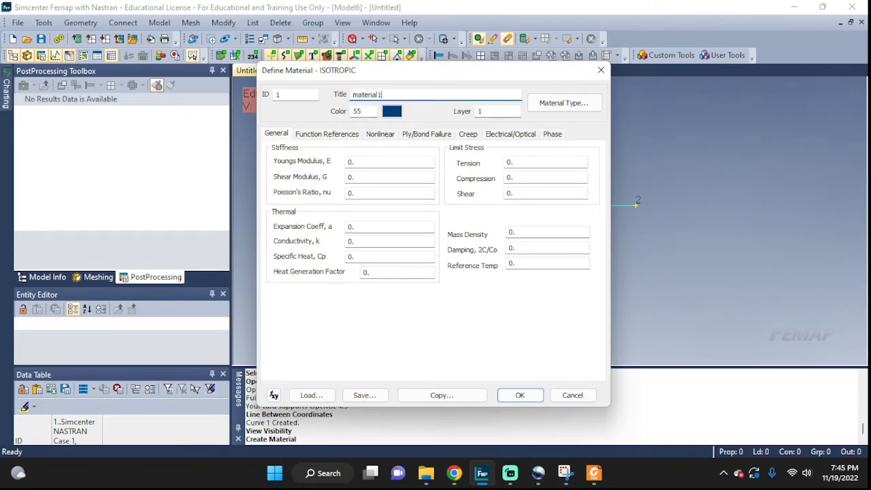
left_click(578, 102)
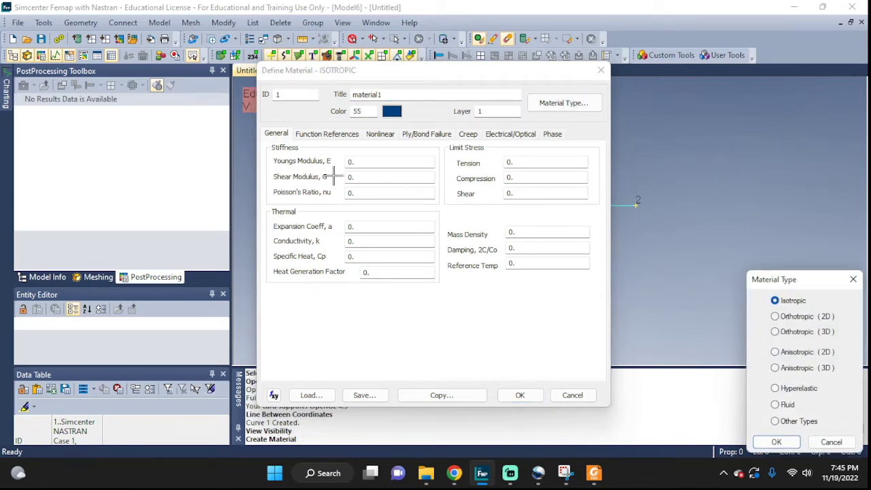
left_click(777, 442)
left_click(365, 163)
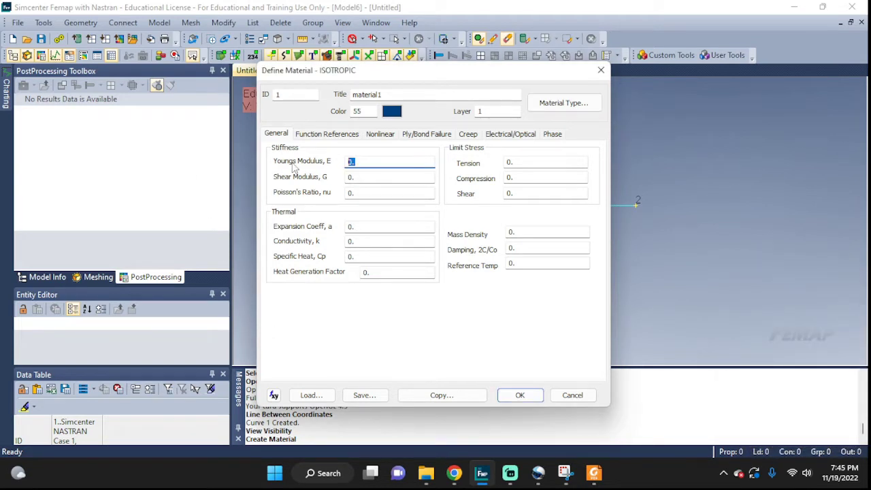
type("60e9")
left_click(366, 193)
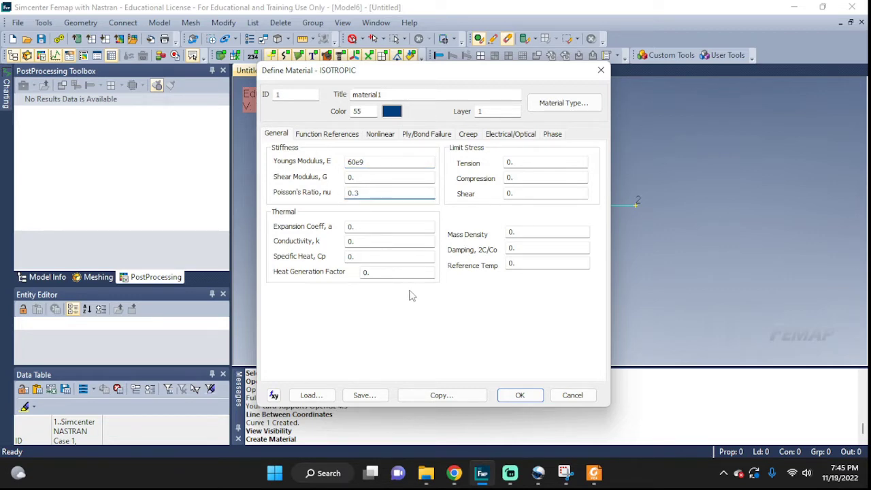
left_click(529, 401)
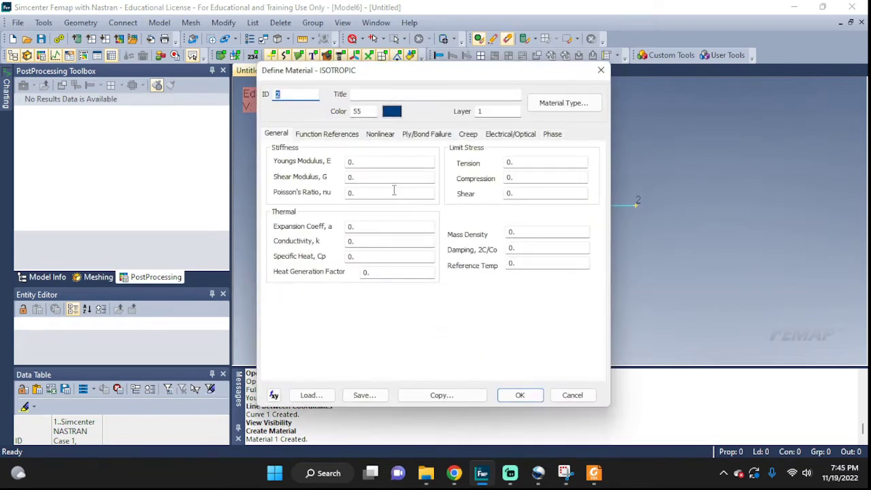
left_click(573, 395)
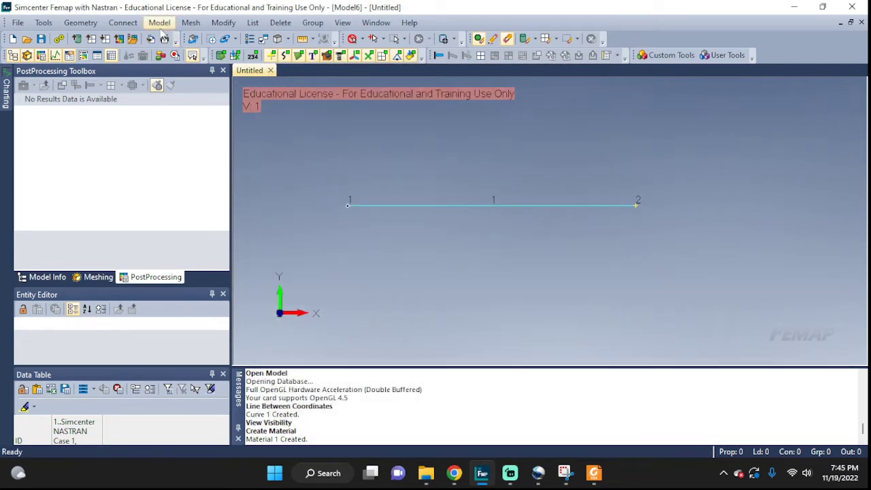
Start a new property titled ROD1 and assign it material1
left_click(159, 23)
left_click(174, 93)
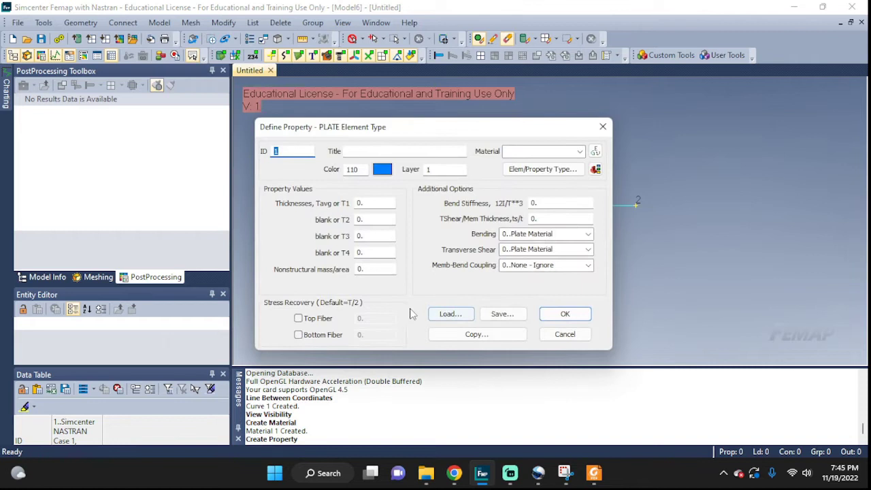
left_click(430, 152)
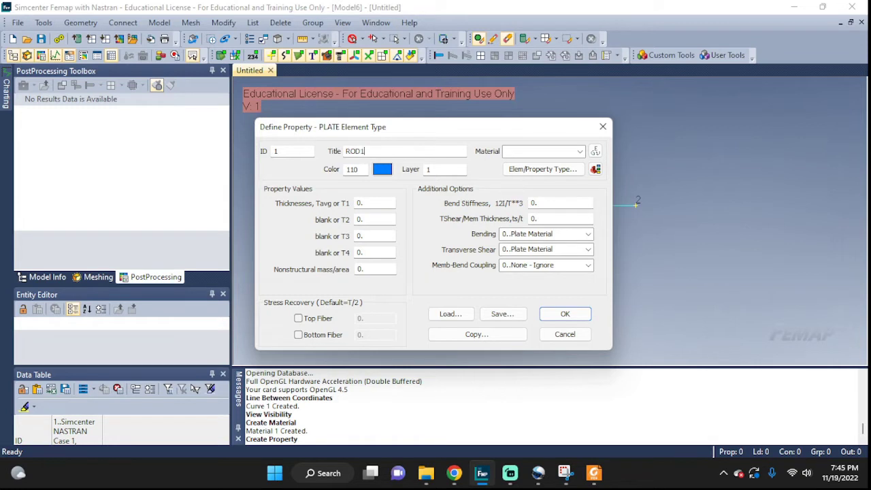
left_click(580, 151)
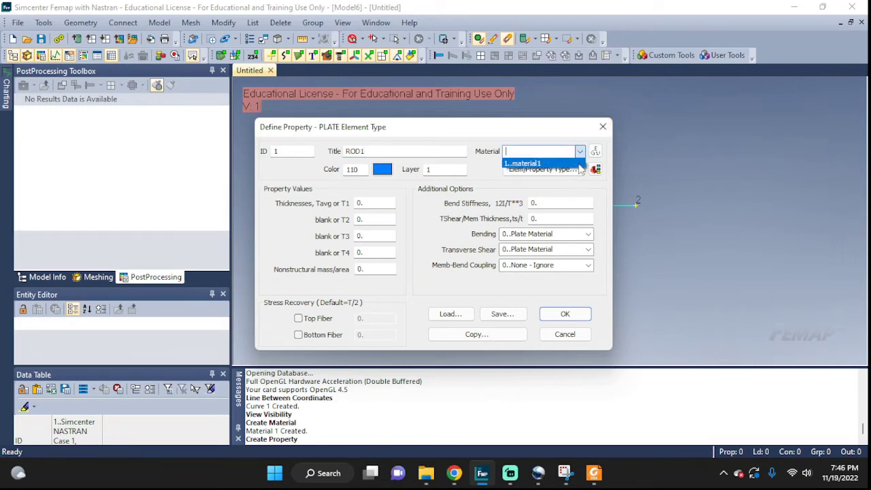
left_click(541, 164)
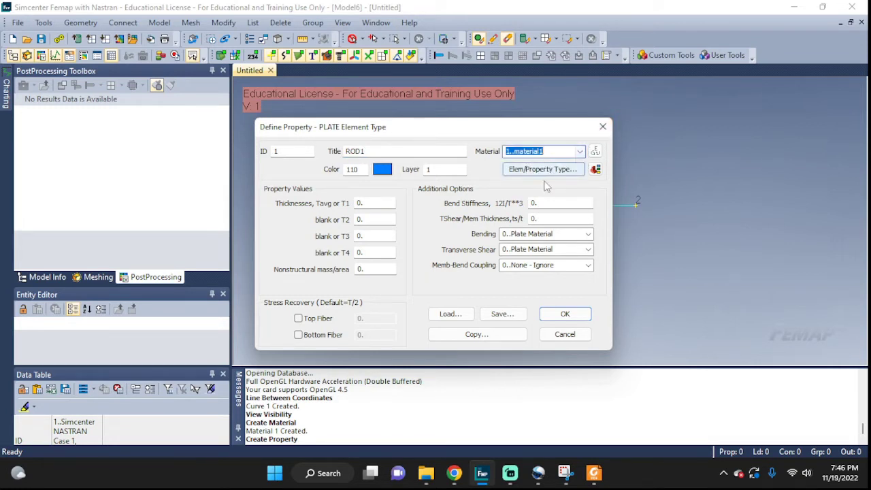
Make ROD1 a rod element with cross-section area 2e-3 and save it as Property 1
left_click(539, 170)
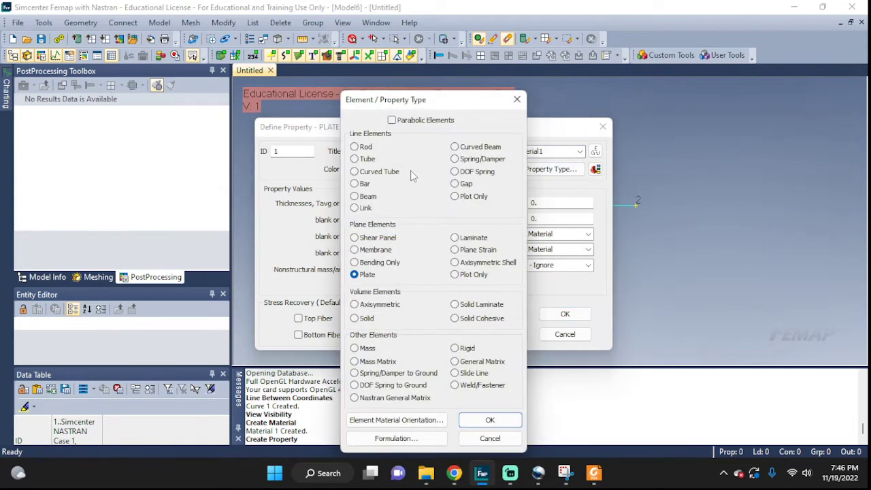
left_click(355, 148)
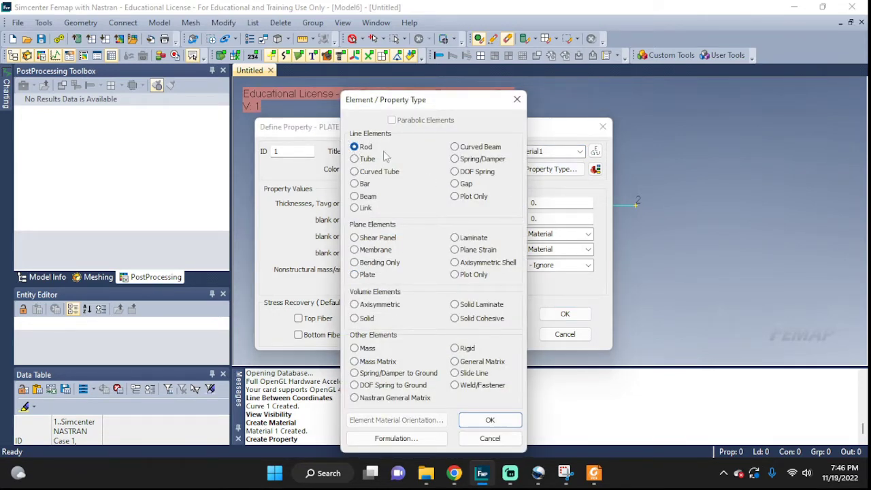
left_click(490, 422)
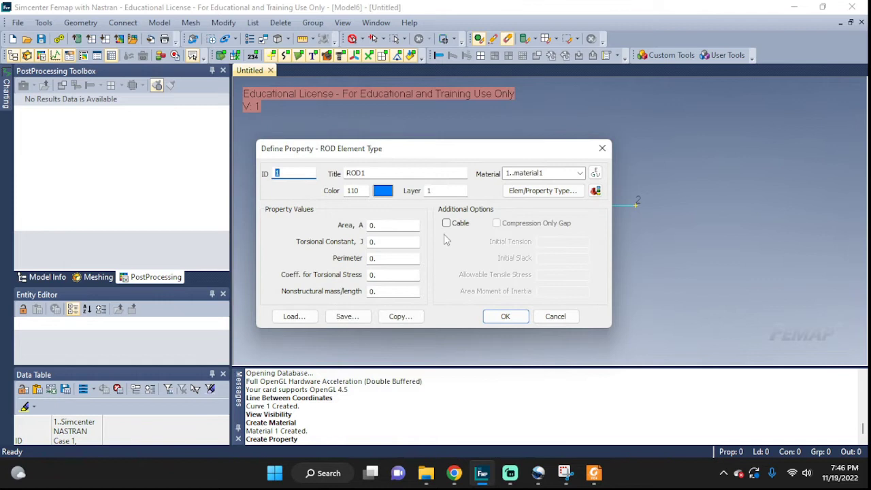
left_click(381, 226)
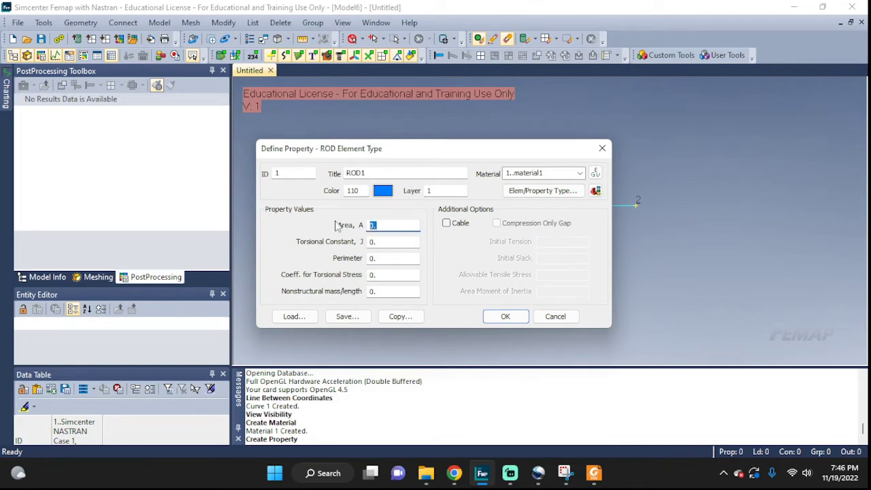
type("2e-3")
left_click(506, 318)
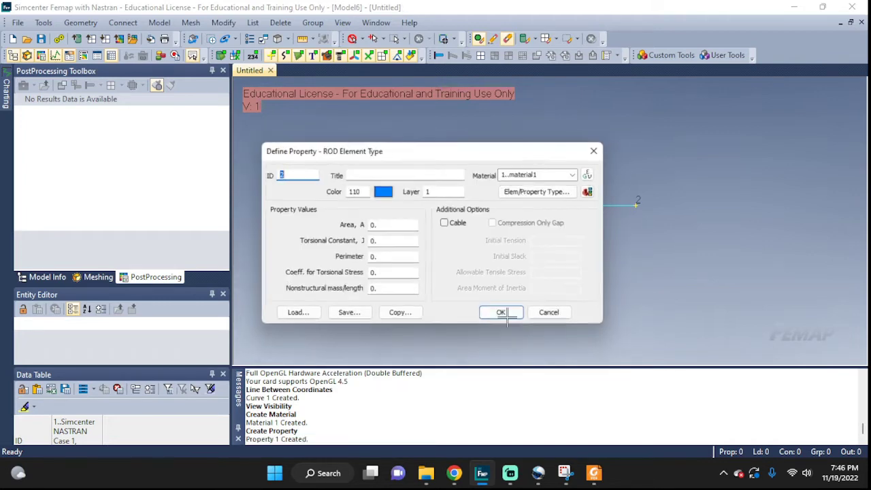
left_click(556, 317)
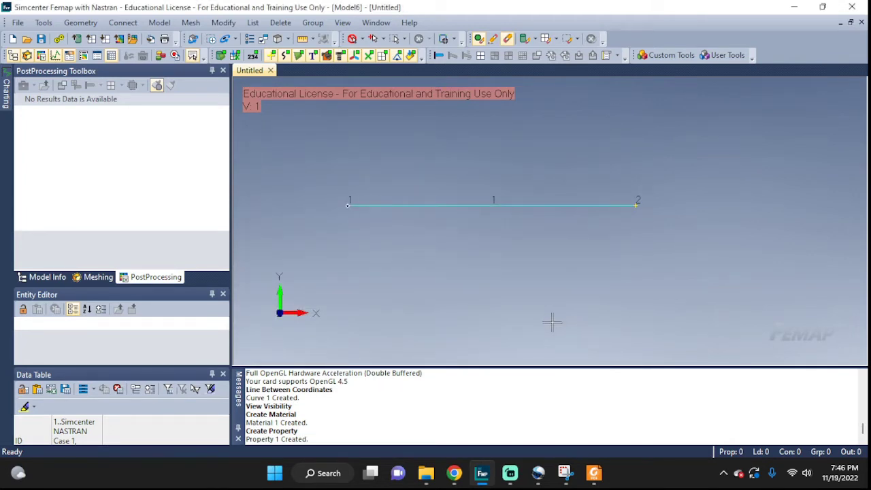
Set the mesh size along curve 1 to a single equally spaced element
middle_click_drag(754, 209, 651, 242)
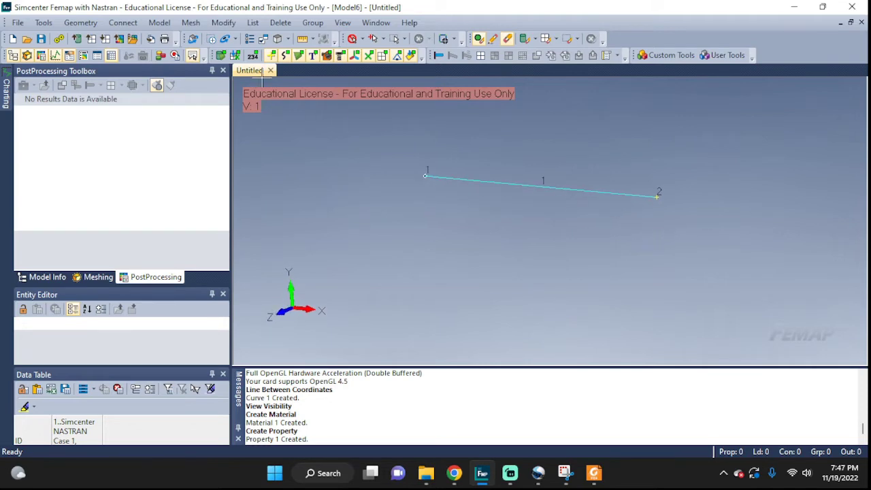
left_click(217, 23)
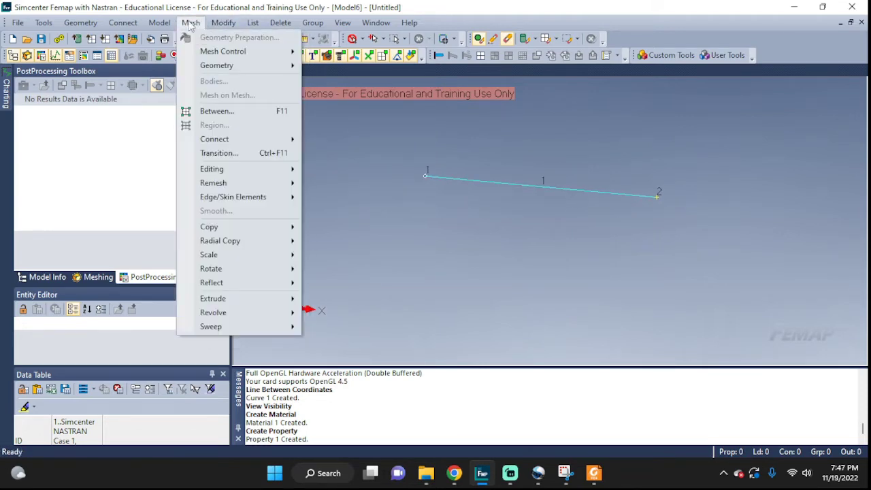
mouse_move(226, 55)
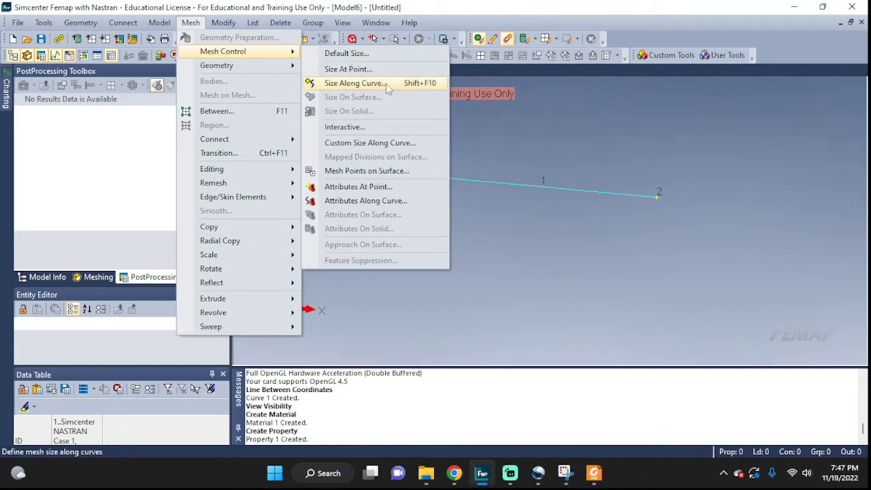
left_click(331, 83)
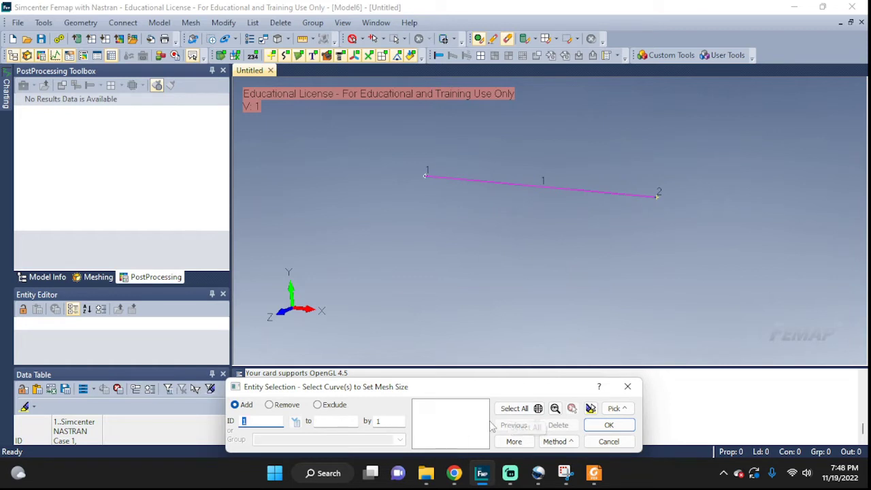
left_click(514, 408)
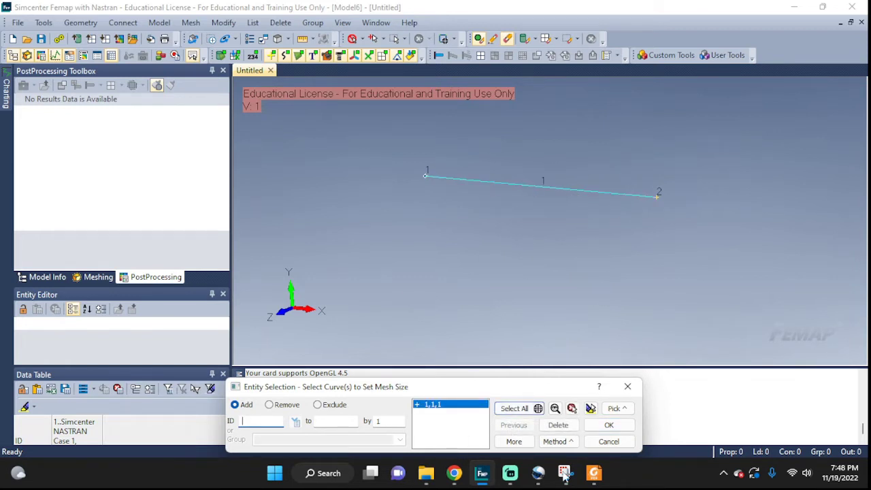
left_click(609, 425)
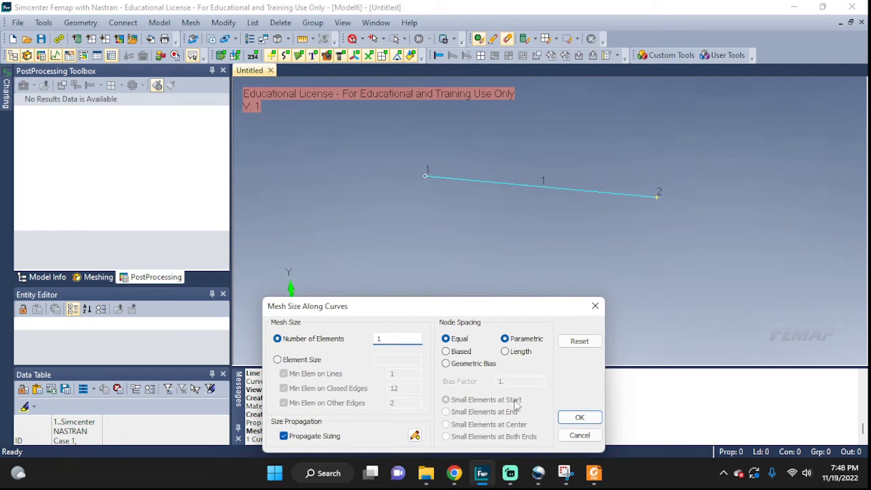
left_click(578, 418)
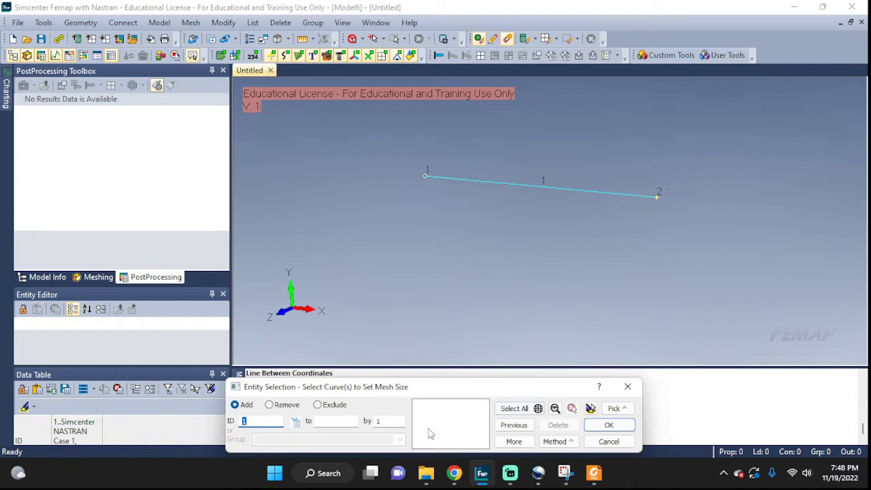
left_click(612, 441)
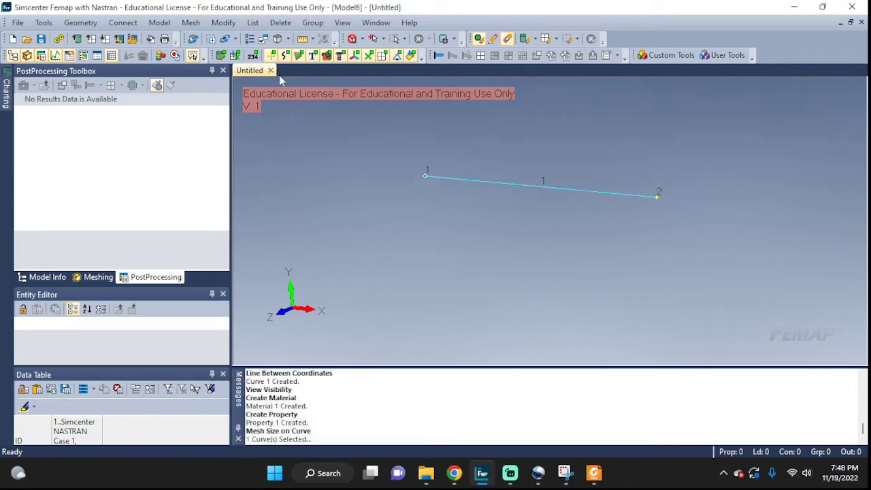
left_click(193, 24)
Mesh curve 1 with property 1..ROD1, creating one rod element between nodes 1 and 2
mouse_move(204, 68)
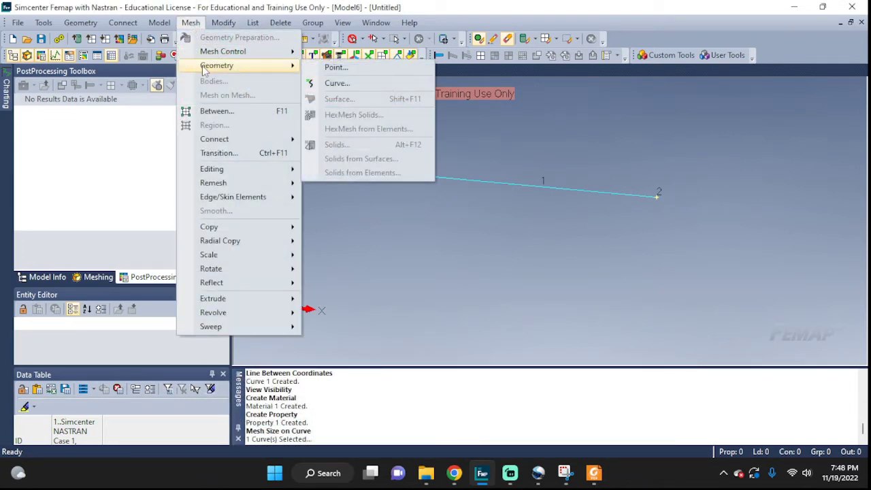
left_click(352, 85)
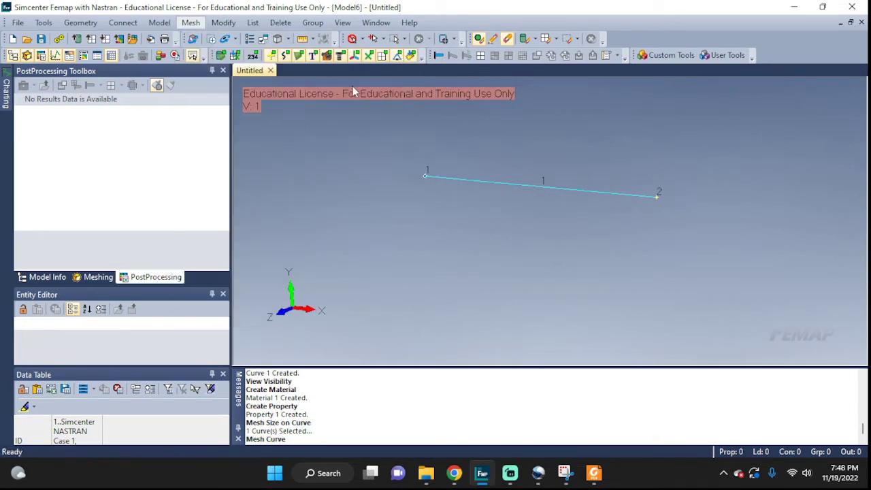
left_click(554, 193)
left_click(617, 425)
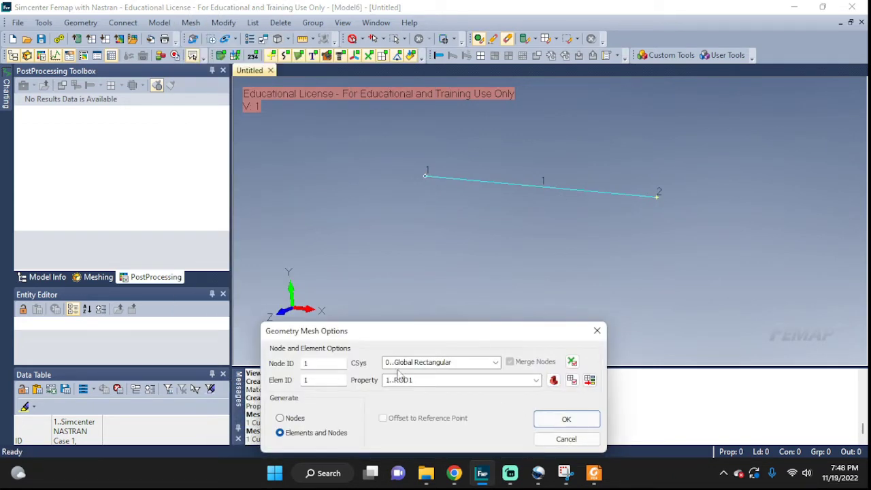
left_click(533, 380)
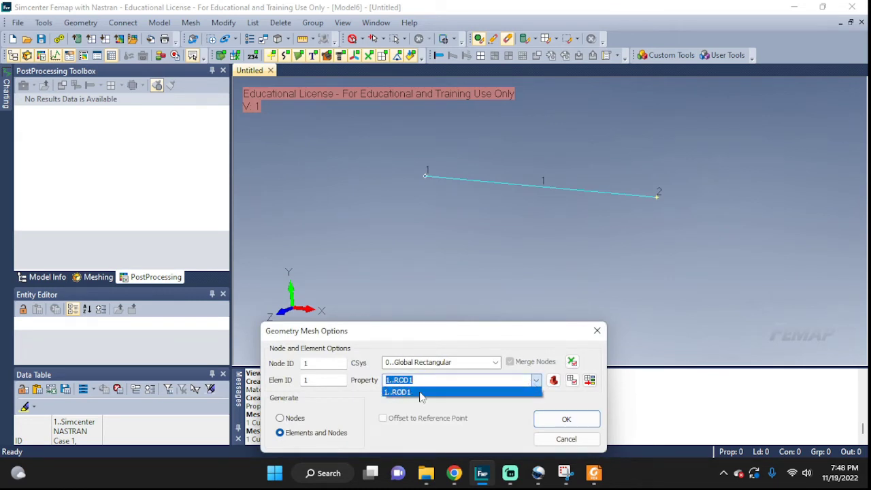
left_click(463, 397)
left_click(558, 420)
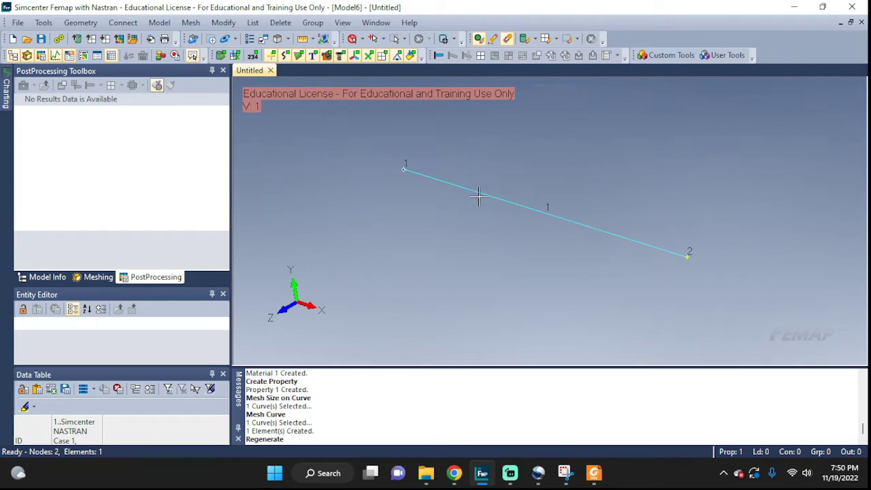
Hide the geometry and label nodes 1 and 2 and element 1 on the rod mesh
left_click(221, 55)
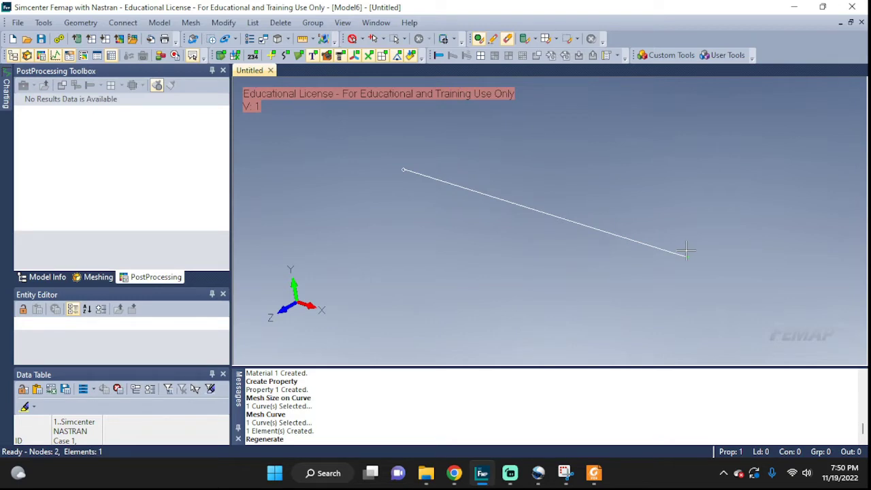
key("ctrl+q")
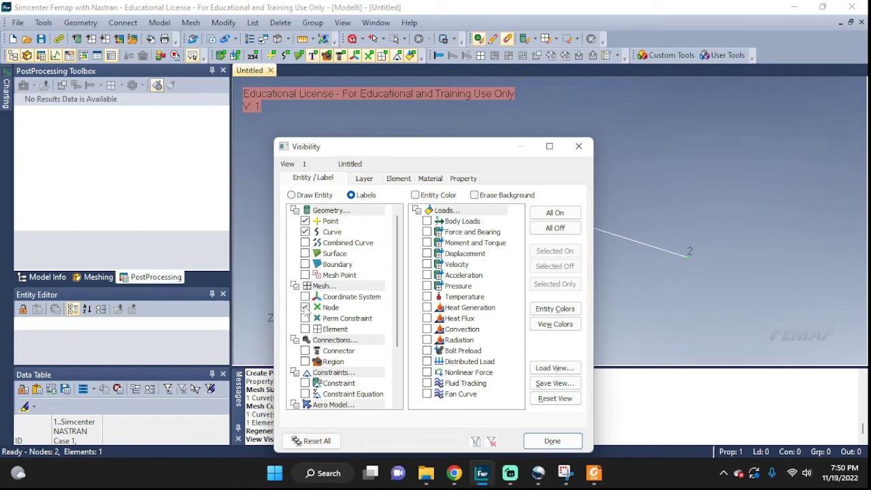
left_click(552, 441)
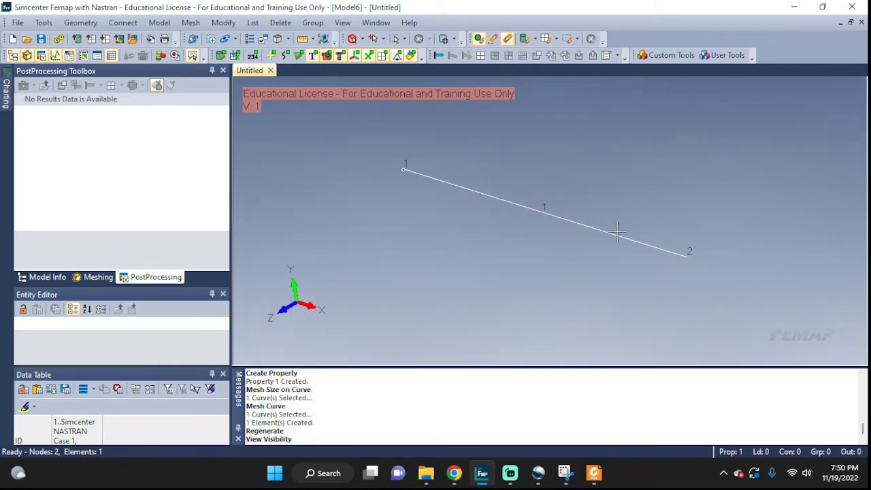
left_click(221, 58)
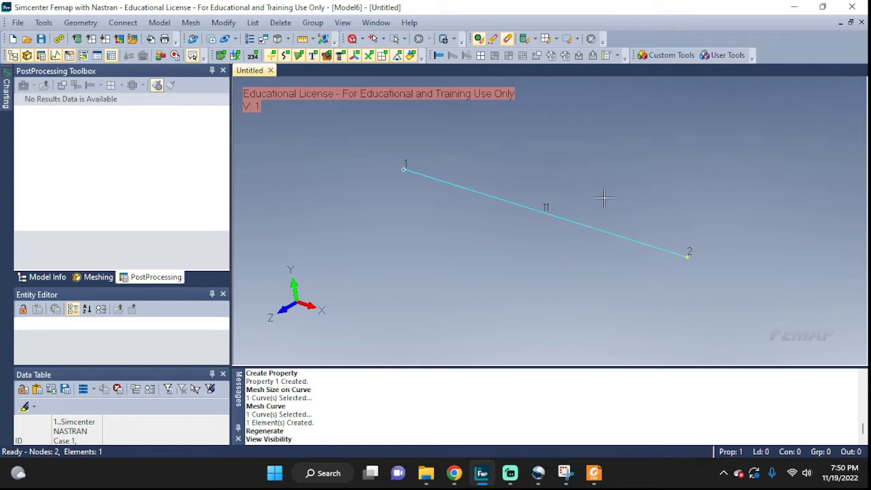
middle_click_drag(604, 198, 574, 211)
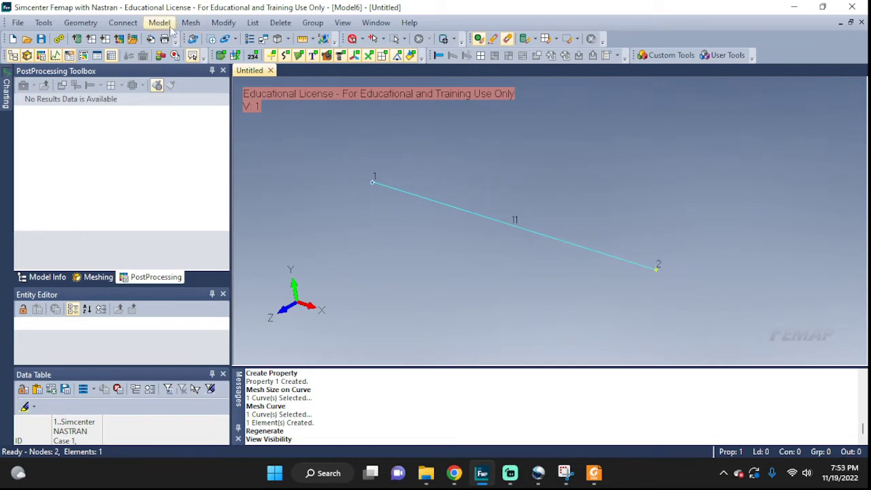
Launch the Constraint On Point command, bringing up the New Constraint Set dialog for set 1
left_click(160, 23)
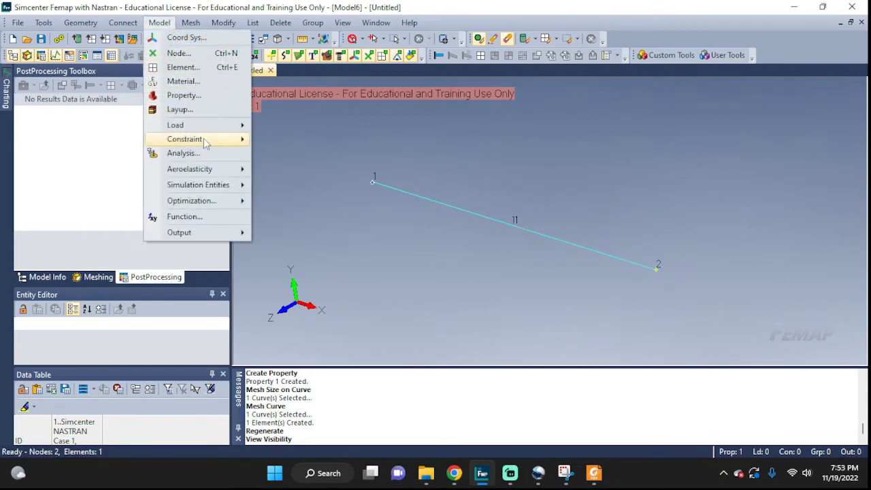
mouse_move(206, 143)
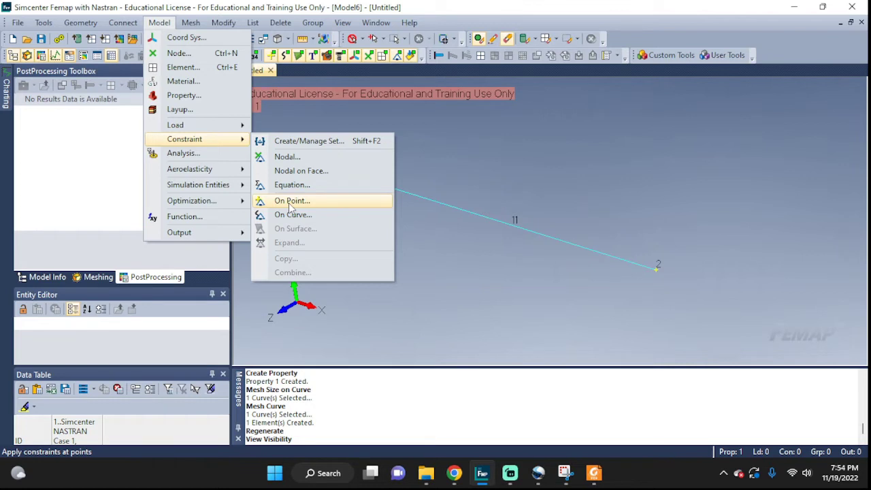
left_click(291, 202)
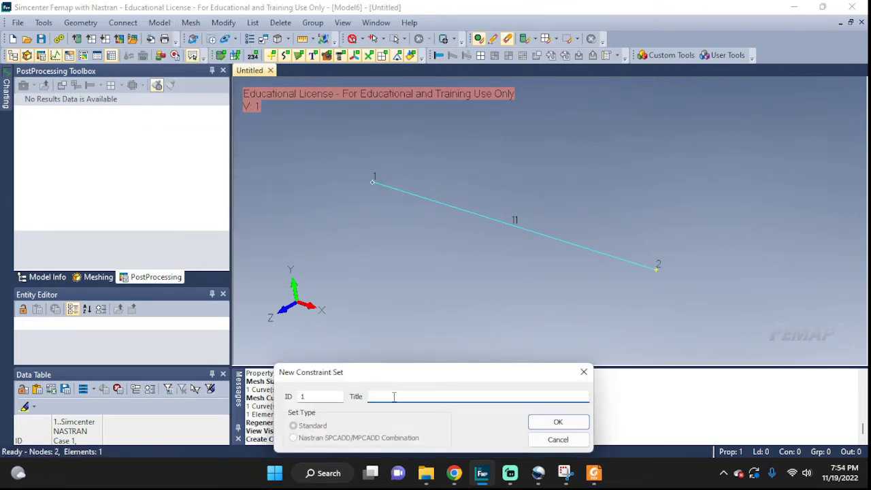
Create constraint set BC1 and add a constraint on point 1 at the rod's left end
type("BC1")
left_click(558, 422)
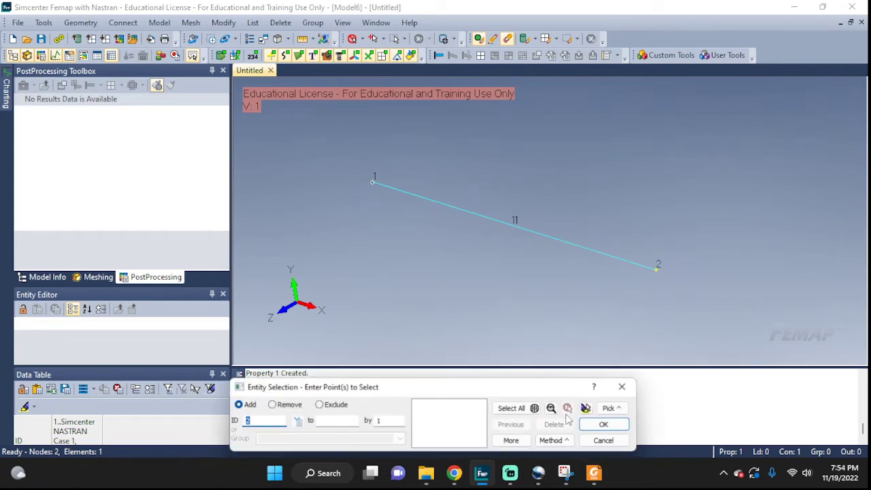
left_click(373, 182)
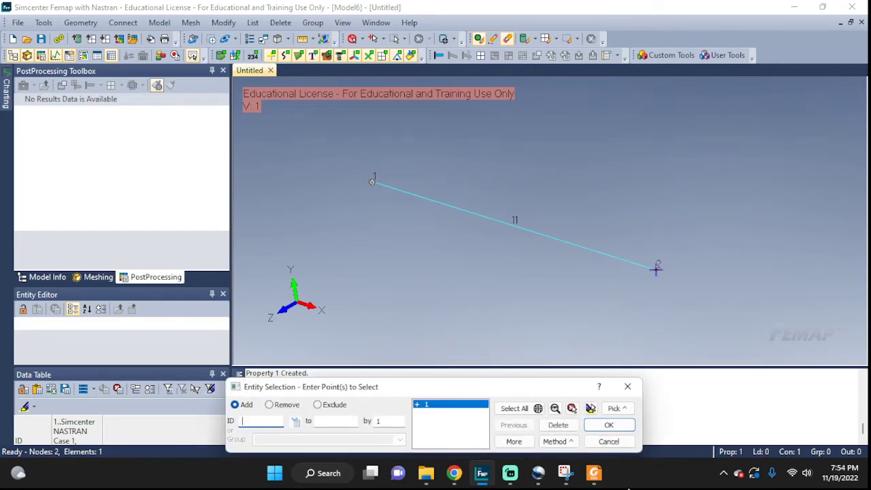
left_click(610, 424)
left_click(344, 202)
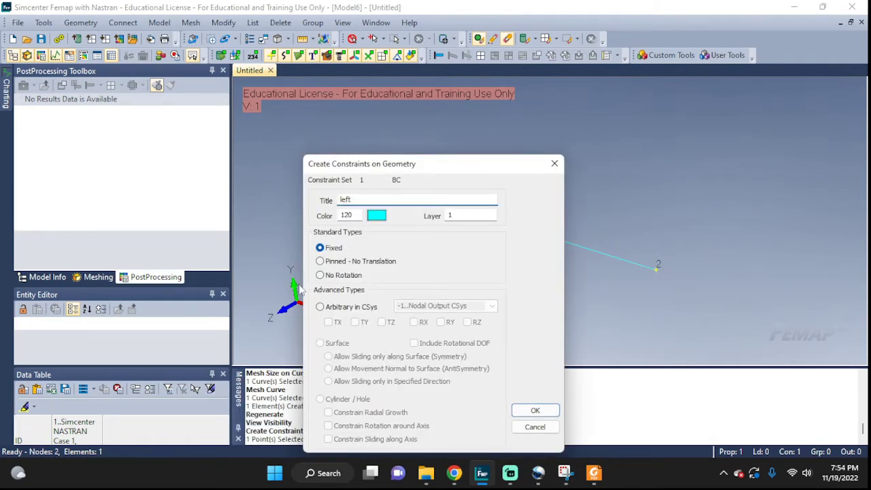
left_click(329, 262)
left_click(535, 410)
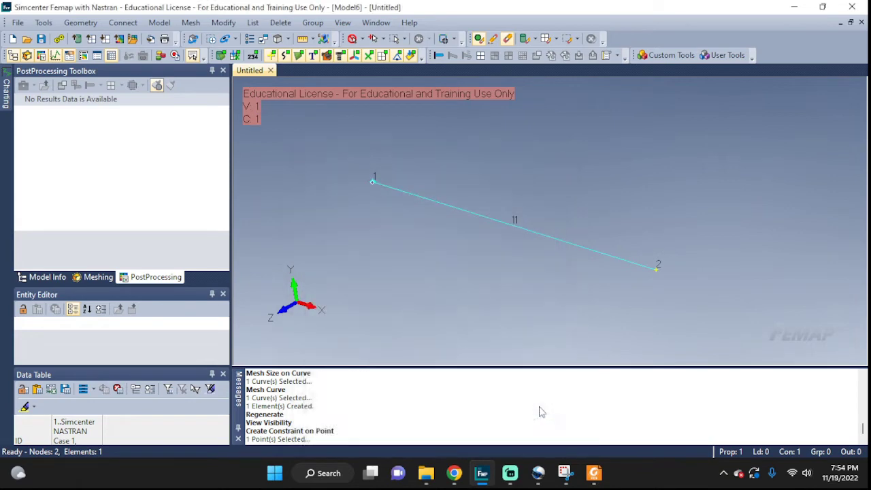
Fix TY and TZ translation at point 2, the right end, as constraint 'right'
left_click(654, 268)
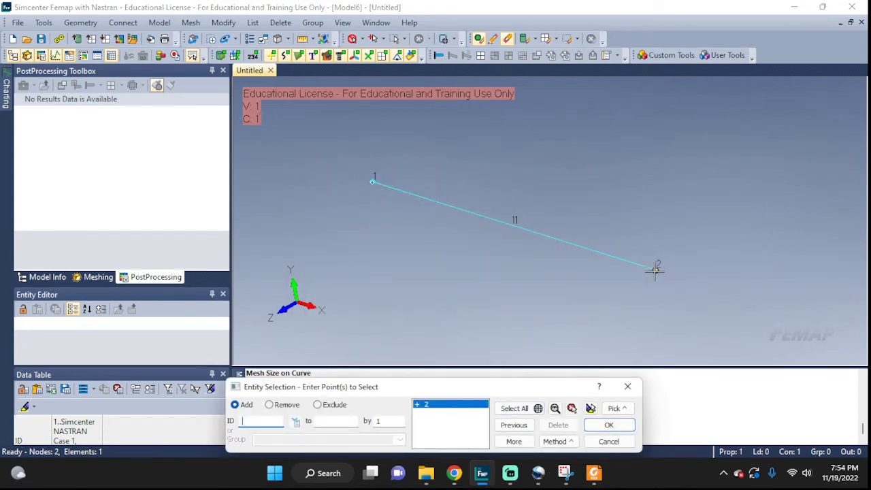
left_click(596, 426)
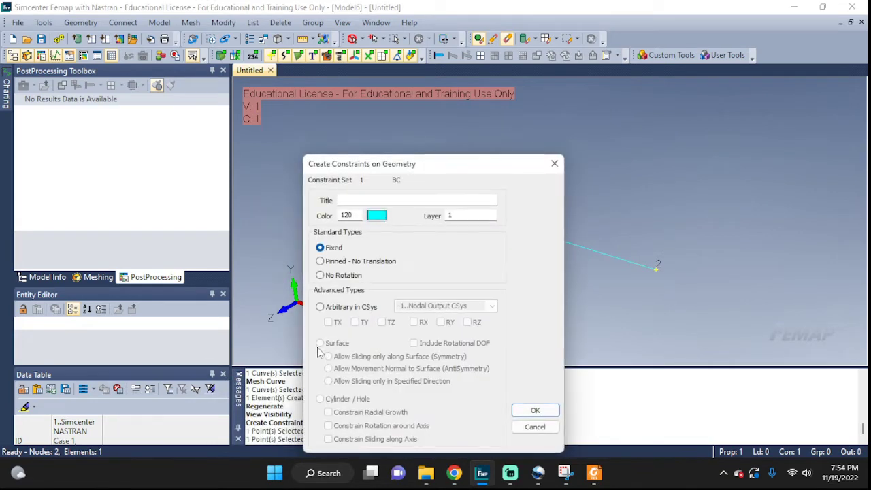
left_click(320, 307)
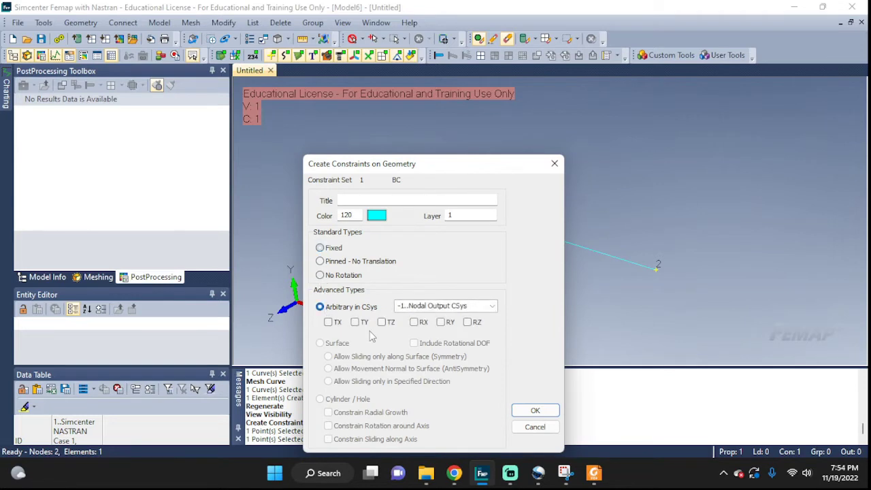
left_click(355, 324)
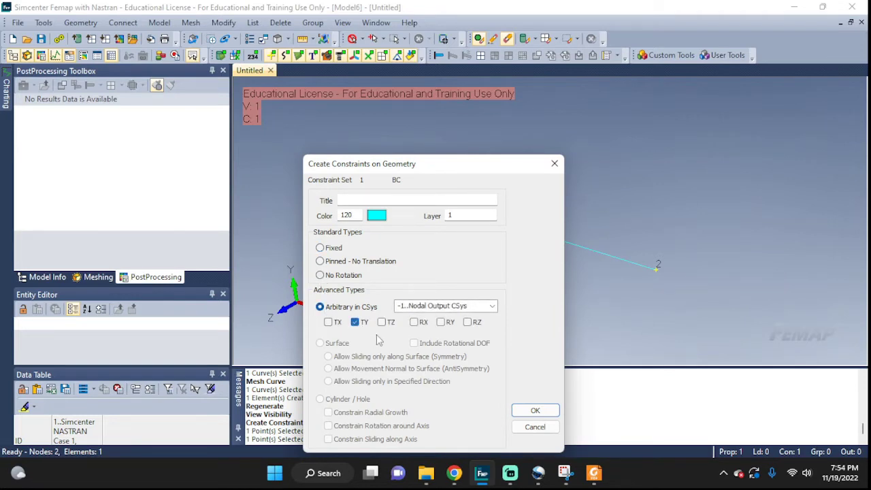
left_click(383, 325)
left_click_drag(460, 172, 452, 388)
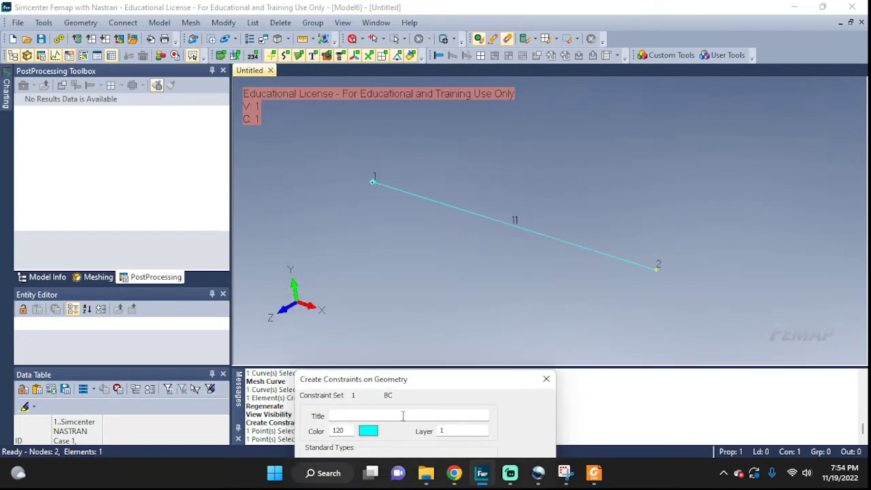
left_click_drag(420, 381, 414, 170)
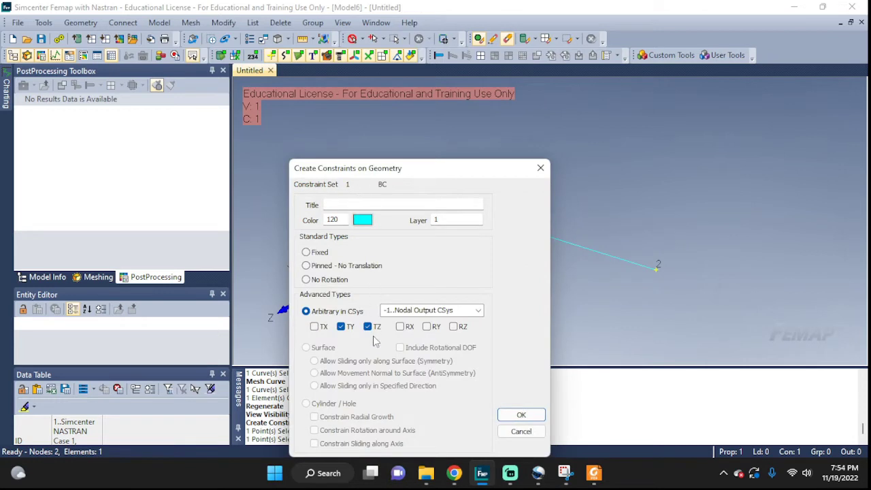
left_click(383, 207)
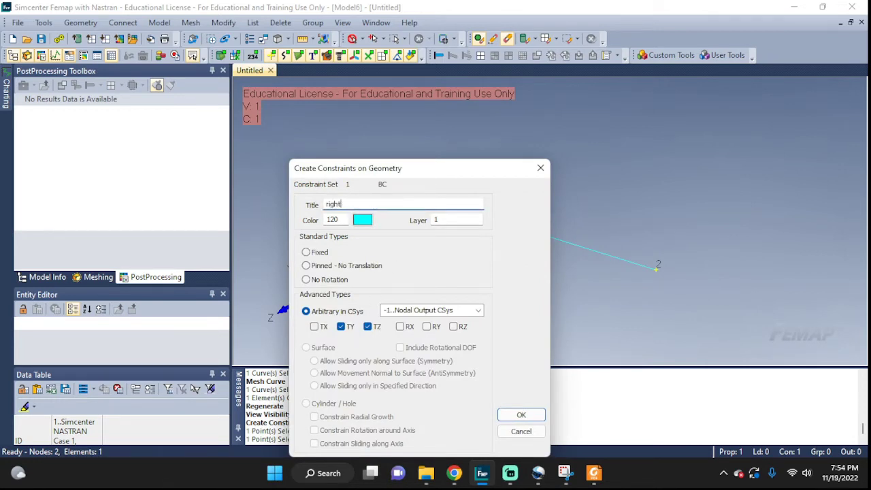
left_click(522, 415)
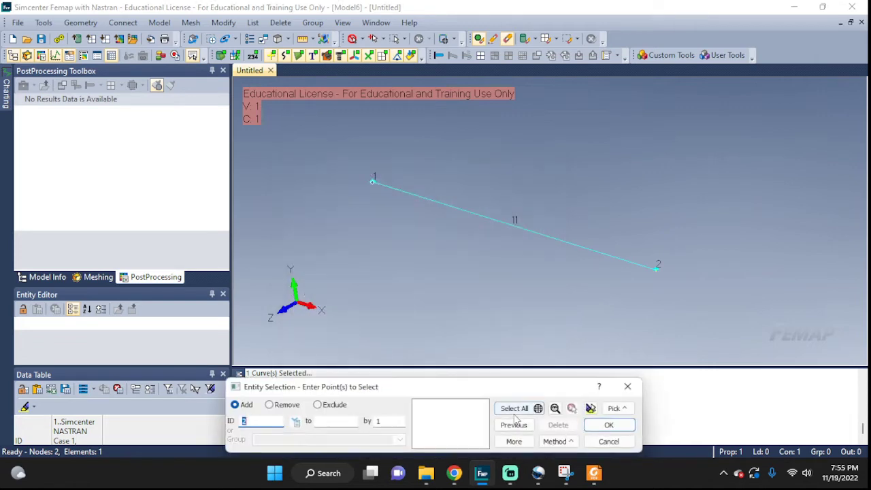
left_click(609, 425)
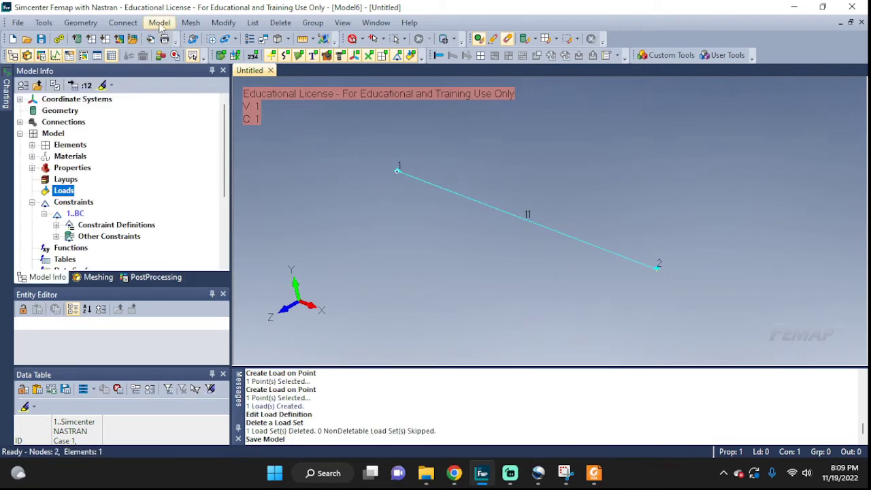
Create load set D and select point 2 as the load location
left_click(159, 23)
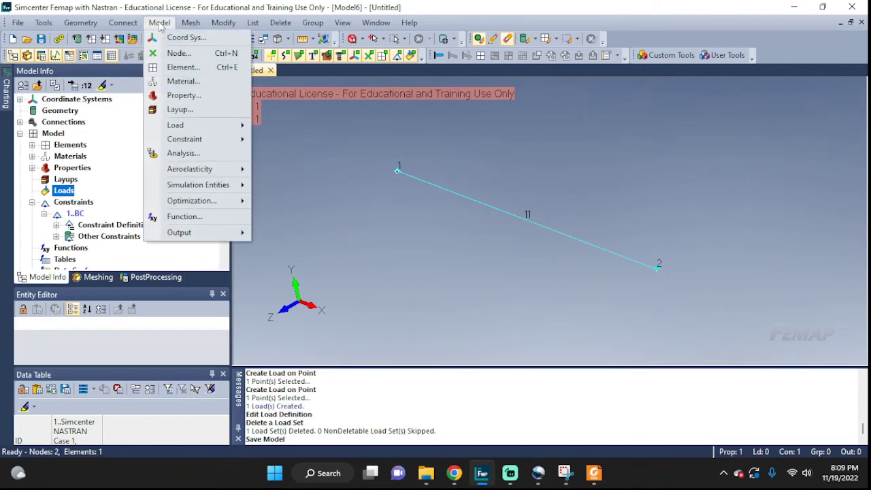
mouse_move(225, 125)
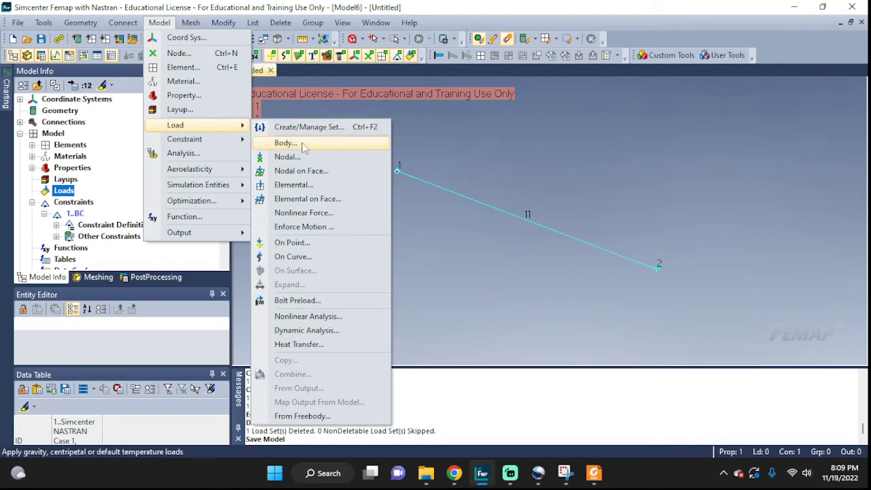
left_click(291, 242)
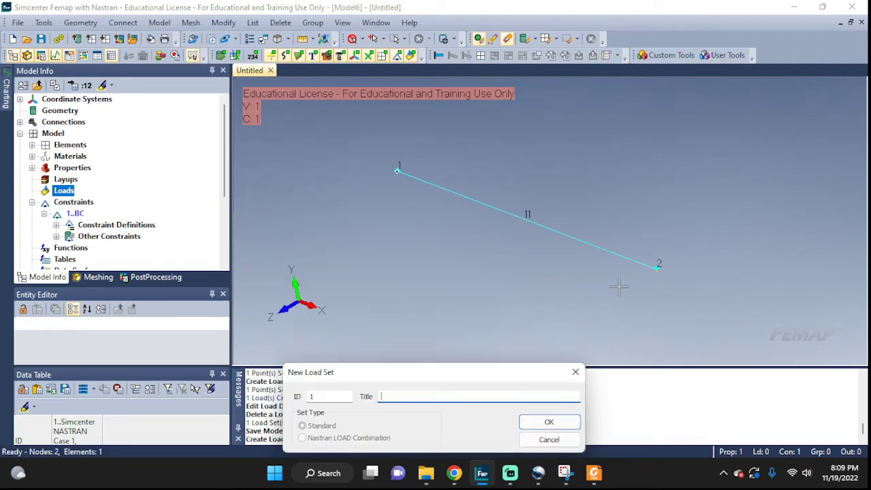
type("D")
key("Return")
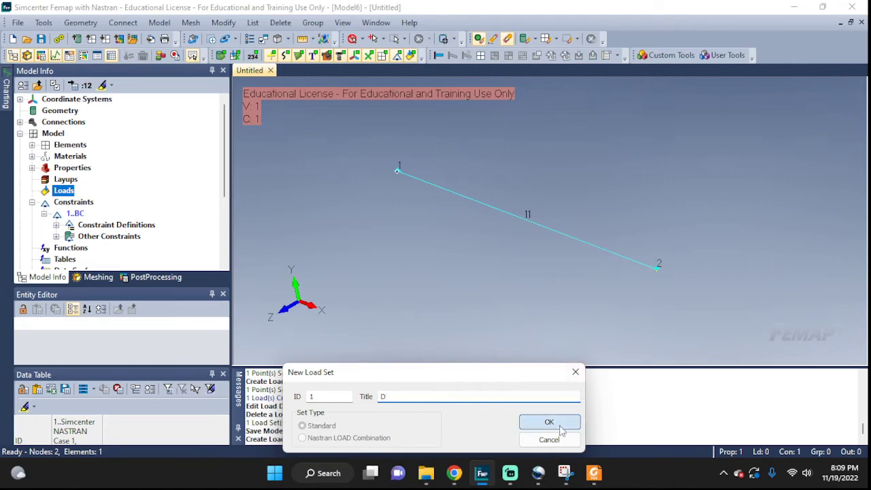
left_click(655, 269)
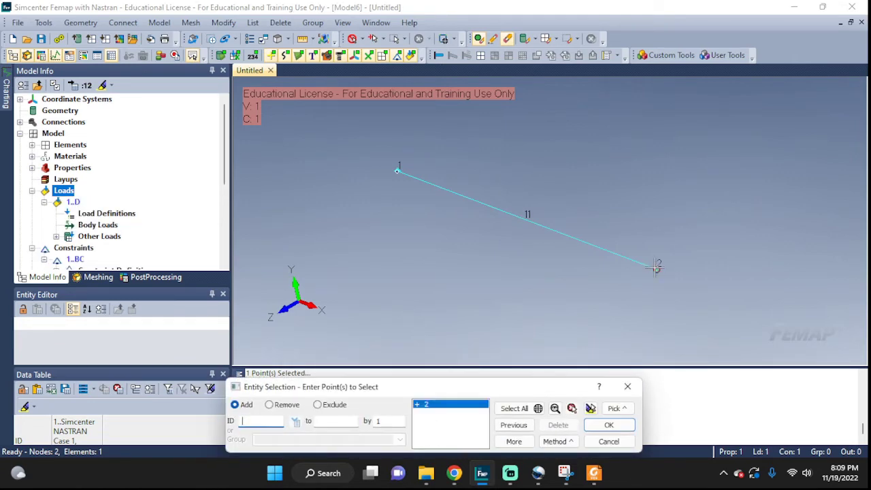
left_click(606, 424)
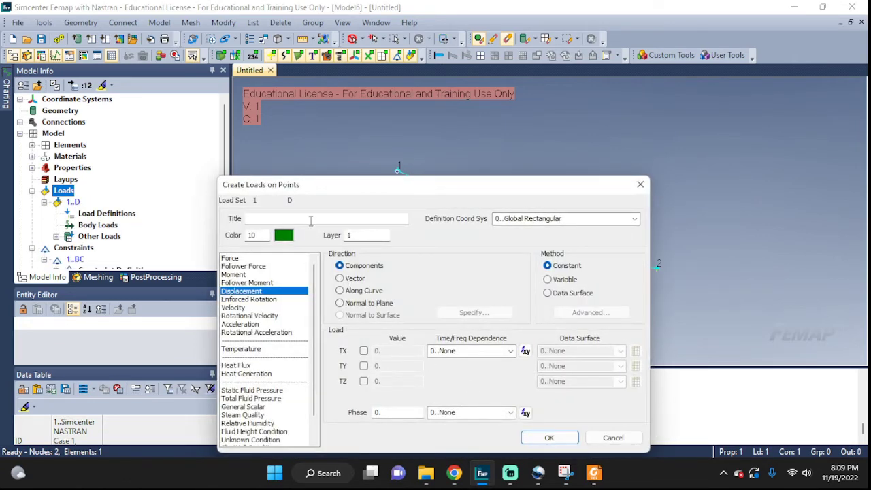
Apply a displacement load of 1 in TX at point 2
left_click(310, 221)
left_click(236, 258)
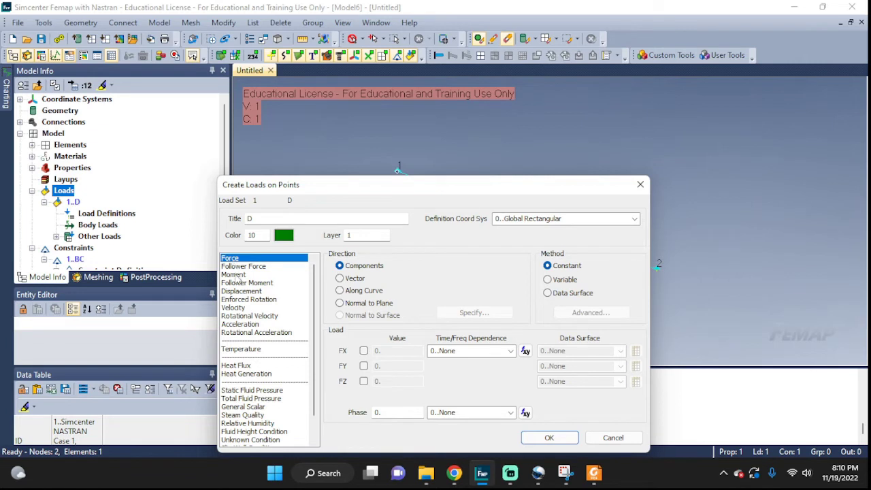
left_click(242, 292)
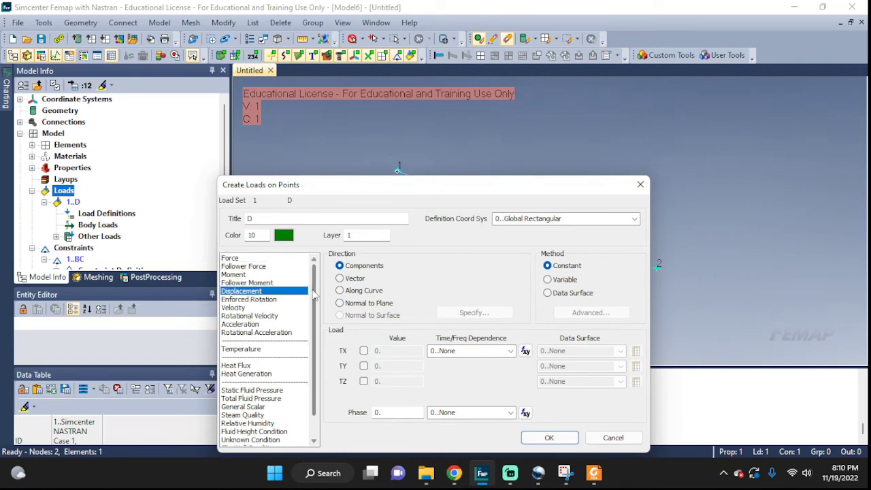
left_click(232, 309)
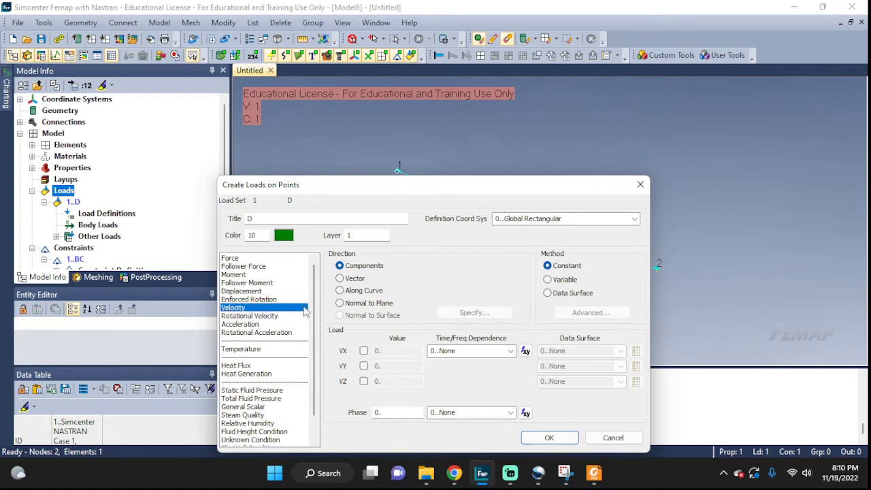
left_click(236, 324)
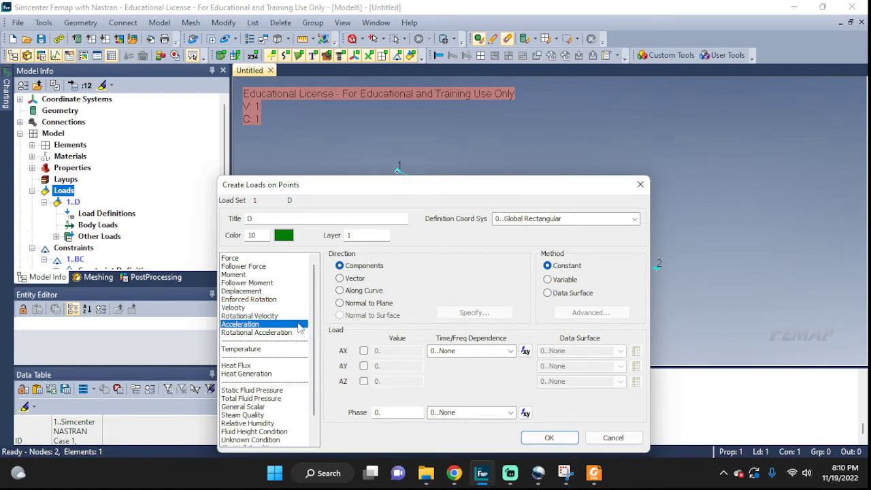
left_click(260, 292)
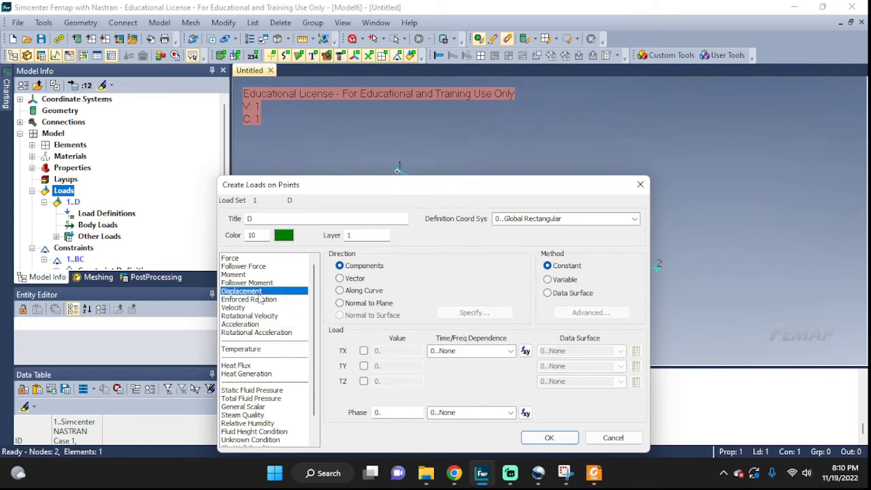
left_click(364, 351)
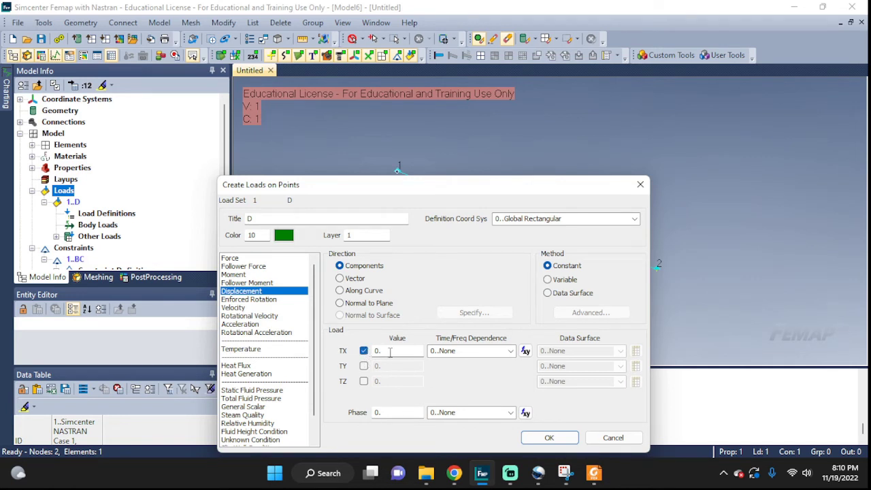
left_click(391, 351)
type("1")
left_click(546, 438)
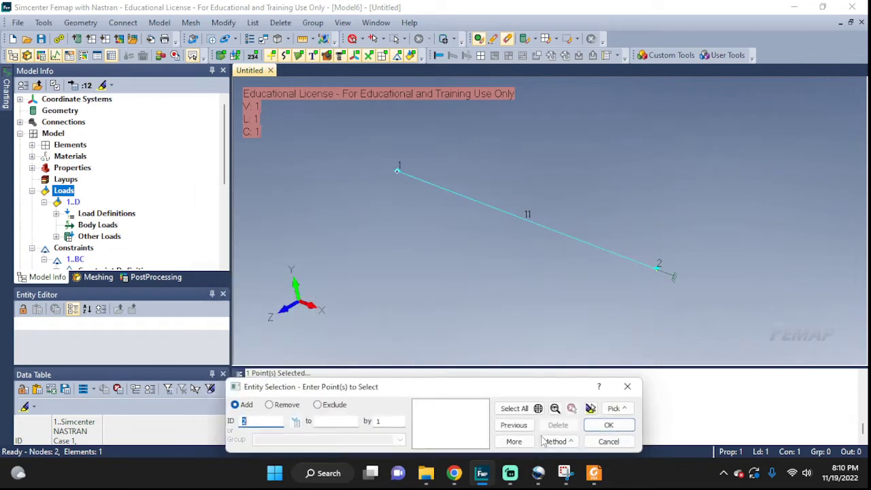
left_click(609, 425)
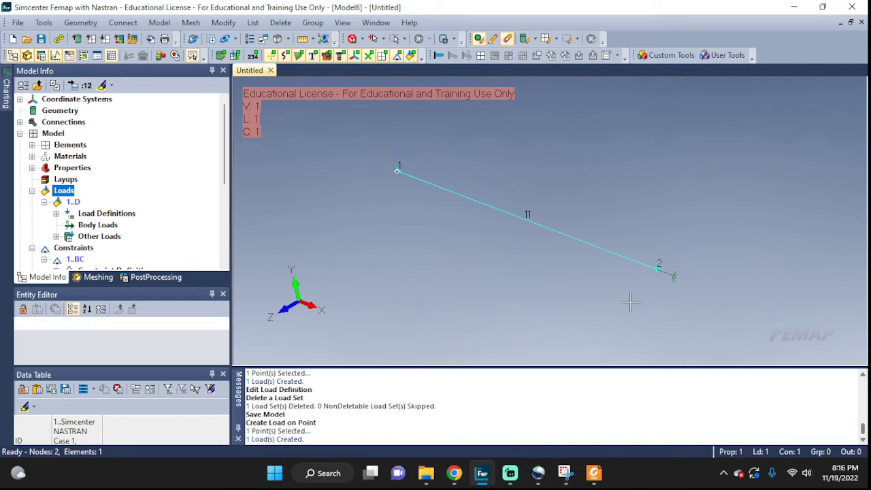
Add an arbitrary constraint restraining TX translation on point 2 of the rod
left_click(160, 22)
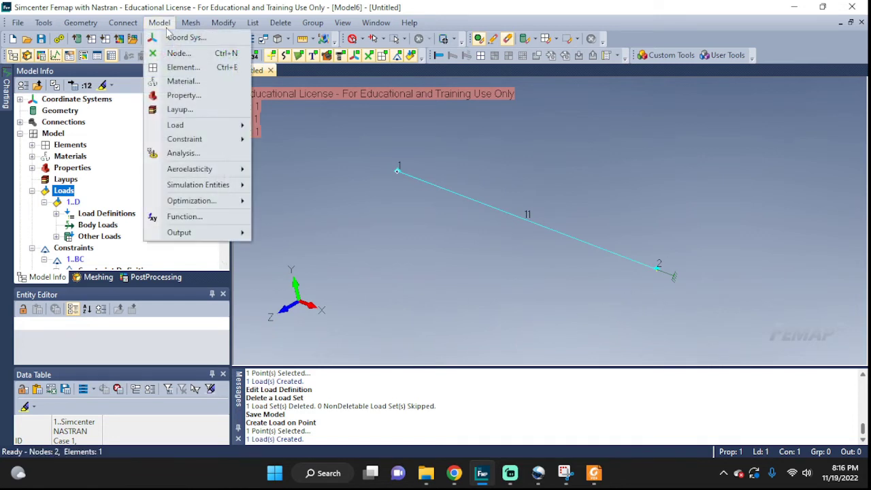
mouse_move(194, 139)
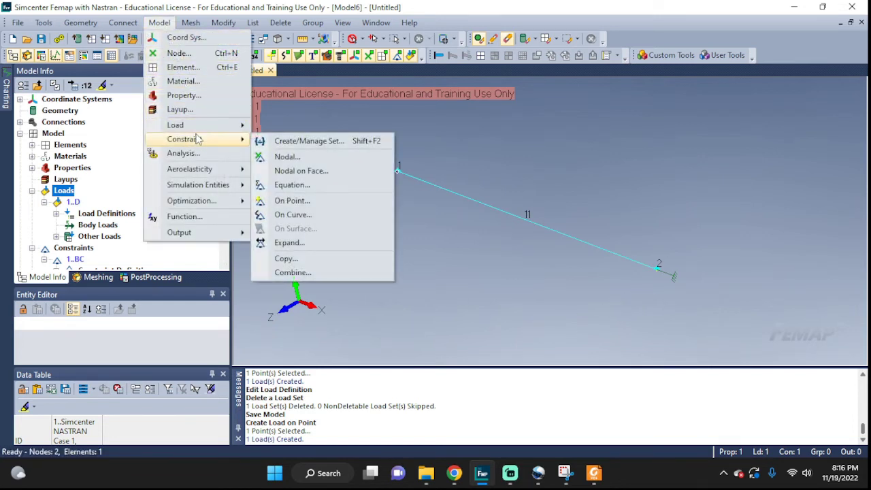
left_click(303, 202)
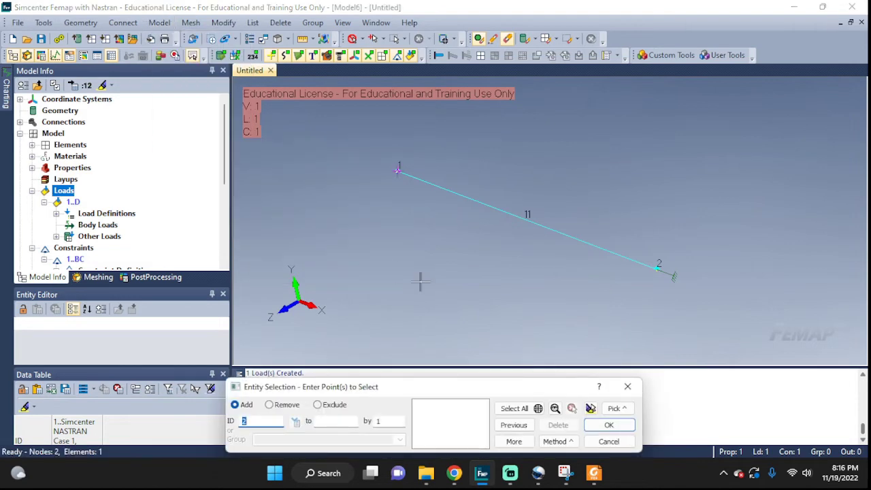
left_click(657, 268)
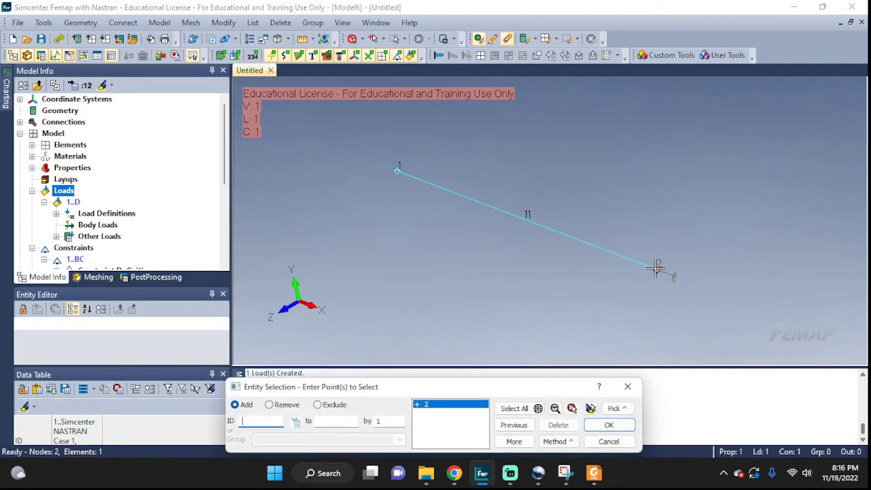
left_click(609, 426)
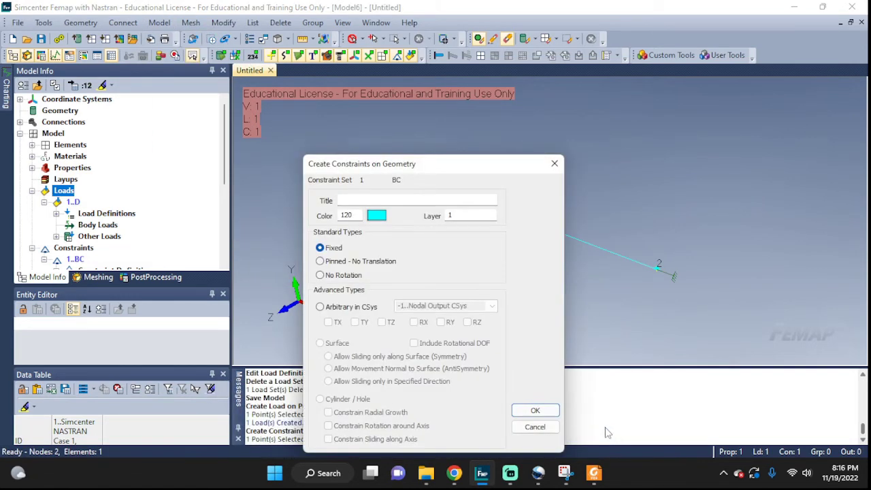
left_click(320, 307)
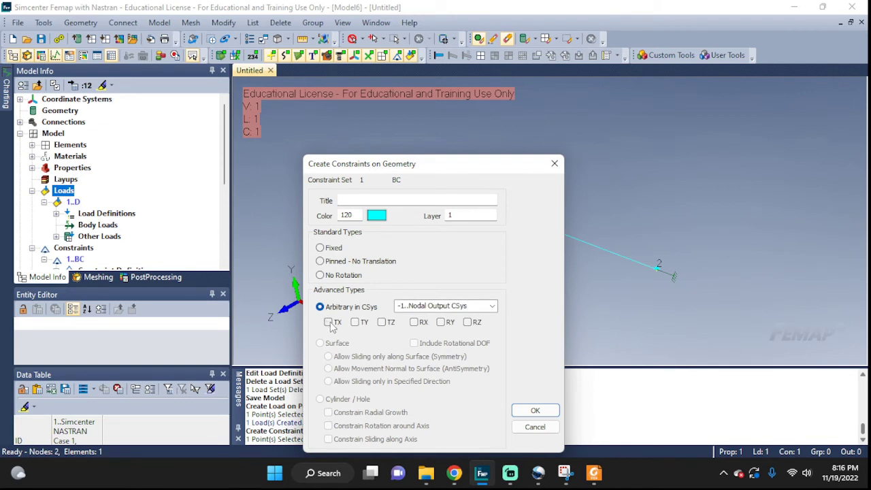
left_click(330, 322)
left_click(535, 412)
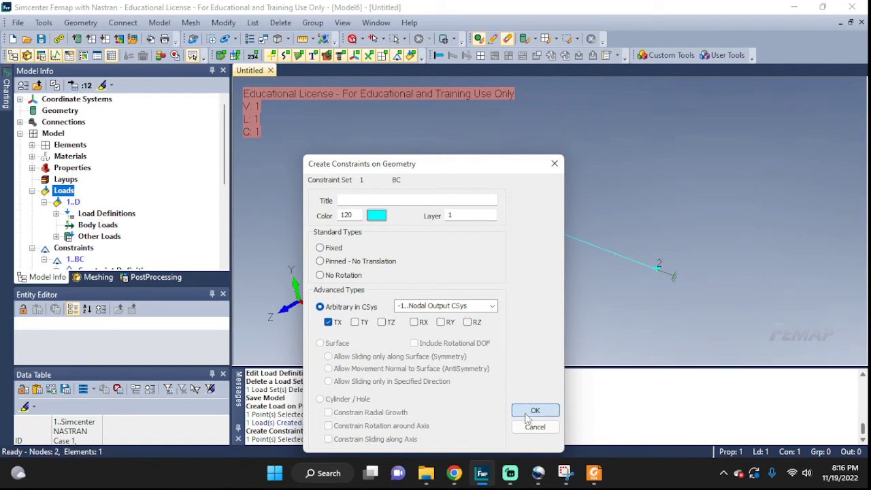
left_click(599, 441)
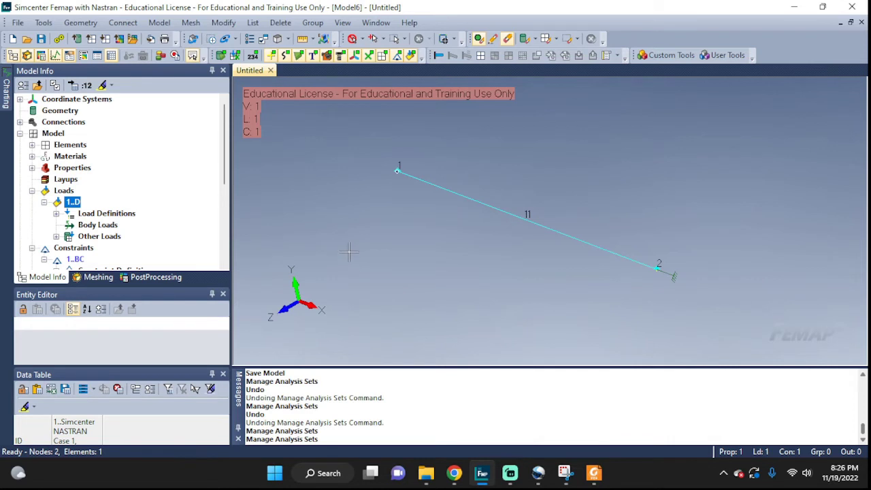
Create analysis set titled '1' with the 10..Nonlinear Static analysis type
left_click(158, 23)
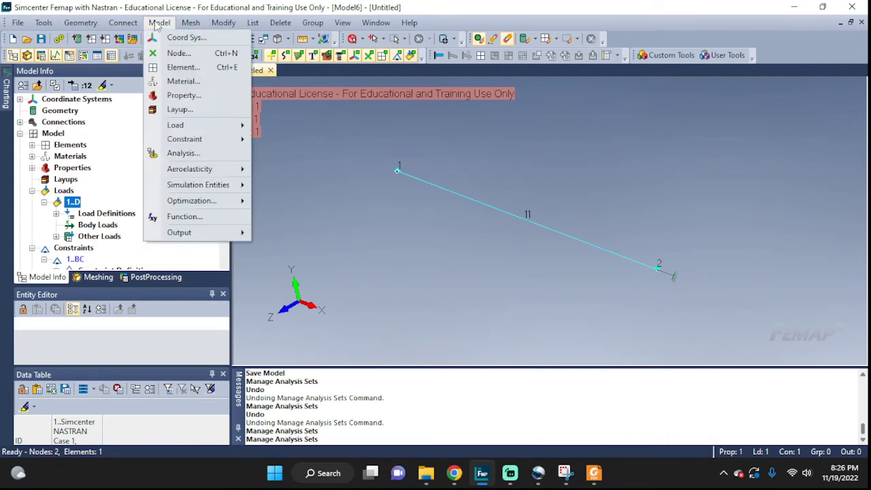
left_click(183, 154)
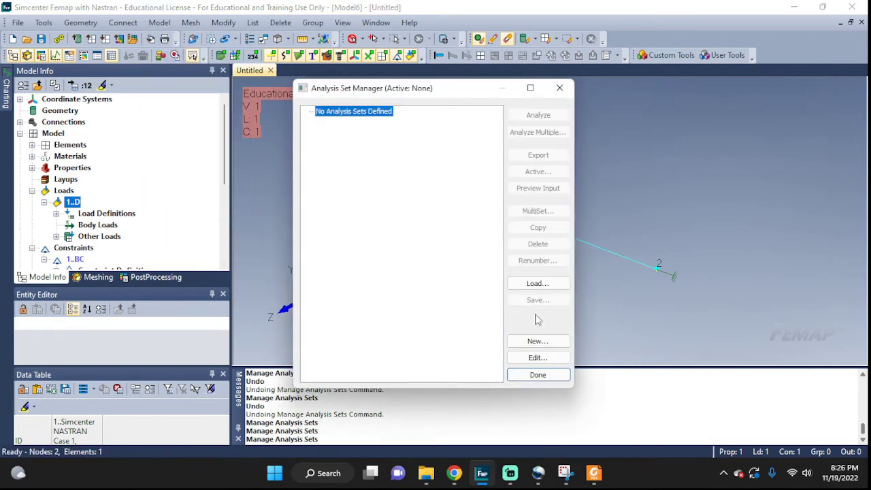
left_click(544, 341)
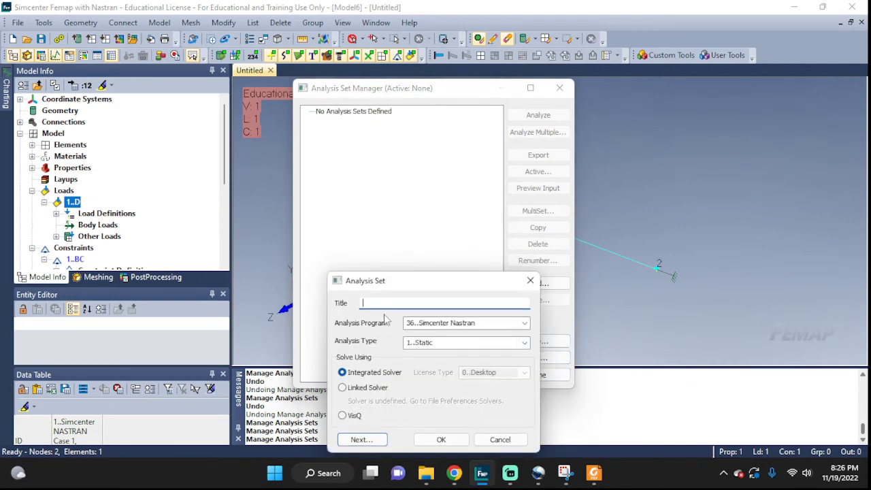
type("1")
left_click(524, 344)
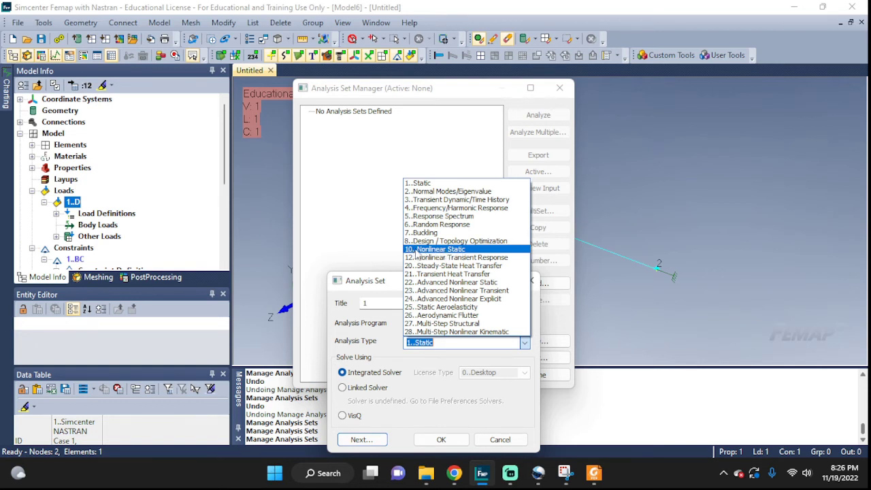
left_click(409, 250)
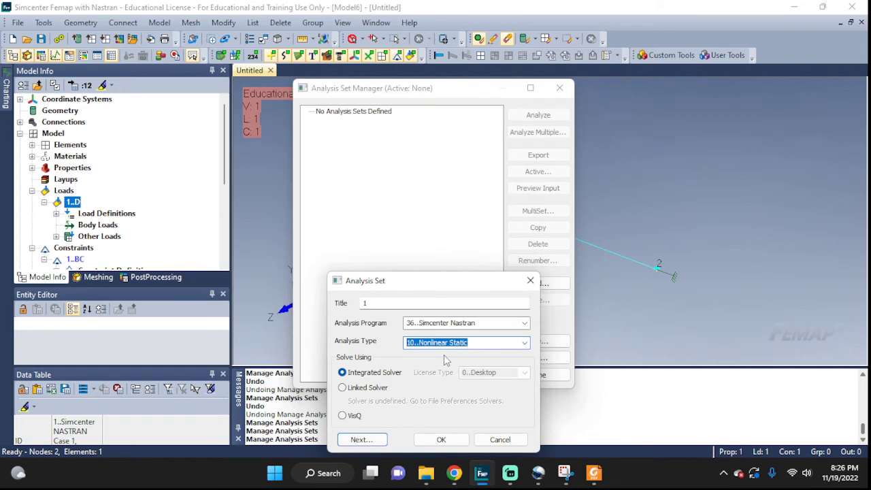
left_click(441, 439)
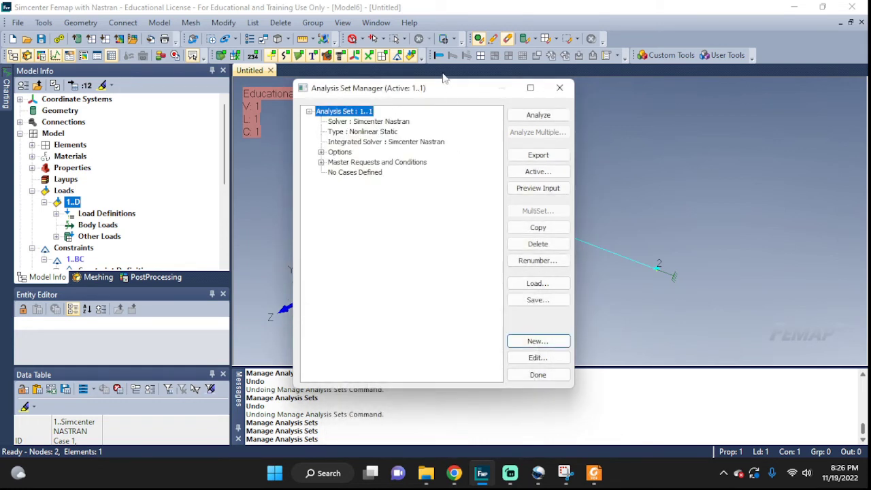
Define the Nonlinear Options with 10 increments and 10 max iterations per step
left_click(321, 163)
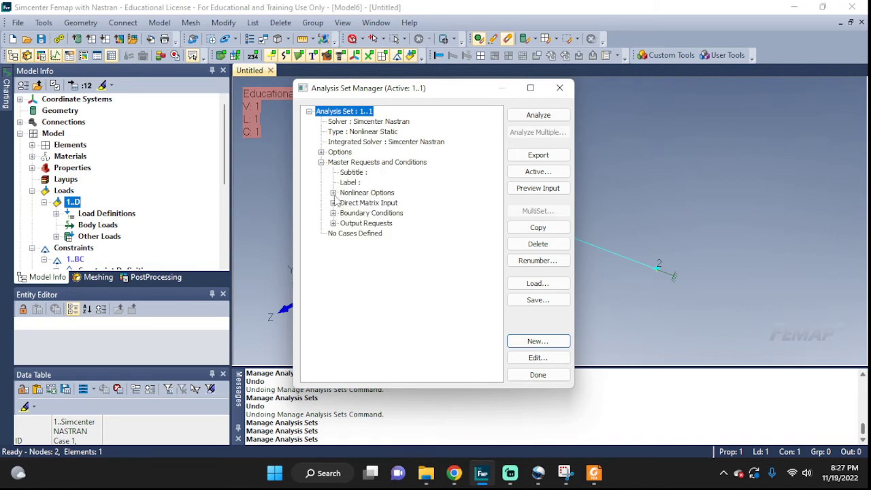
left_click(333, 194)
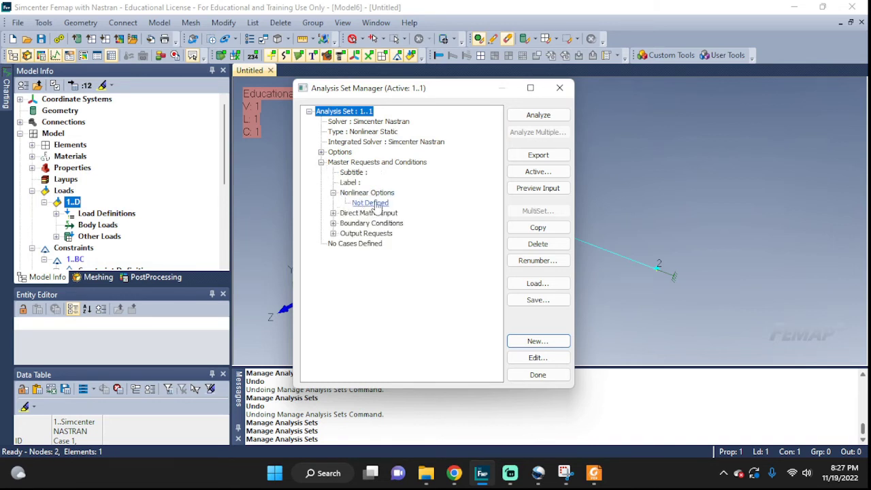
double_click(367, 203)
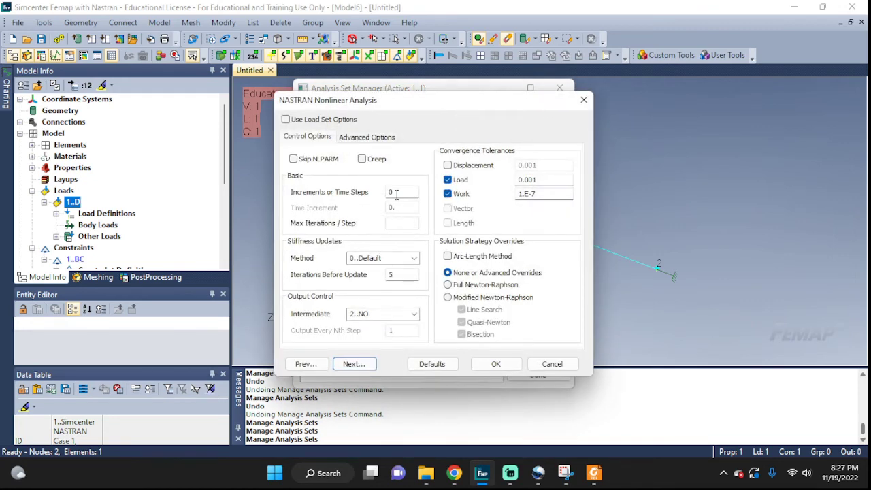
double_click(399, 194)
type("10")
left_click(401, 225)
type("10")
left_click_drag(398, 225, 379, 225)
left_click(495, 365)
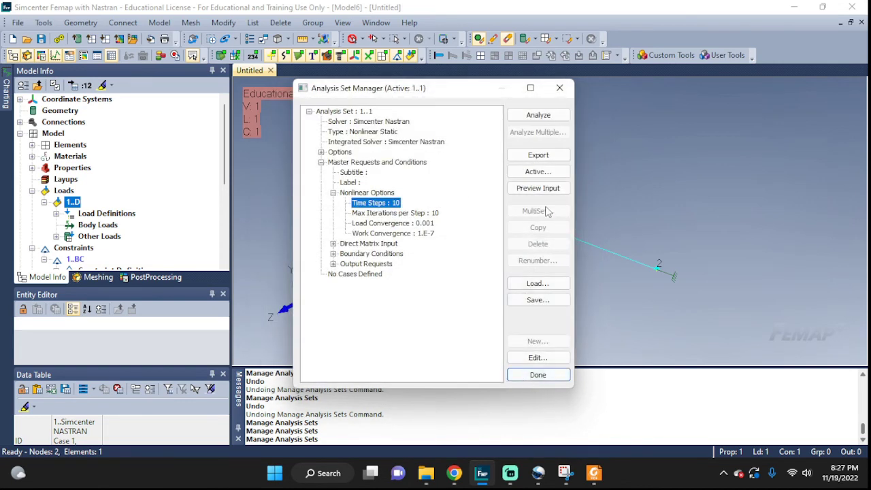
Run the Nastran nonlinear static solve, then close the Data Table and Analysis Monitor panes
left_click(540, 116)
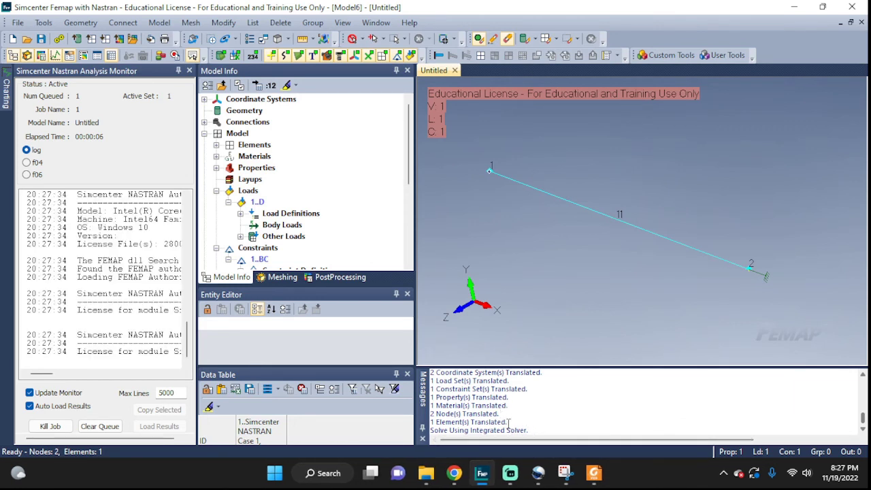
left_click_drag(512, 423, 543, 424)
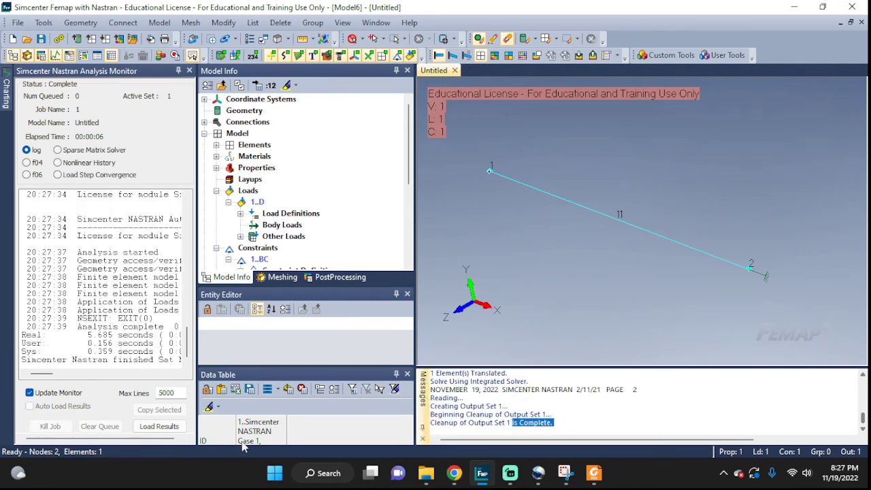
left_click(407, 374)
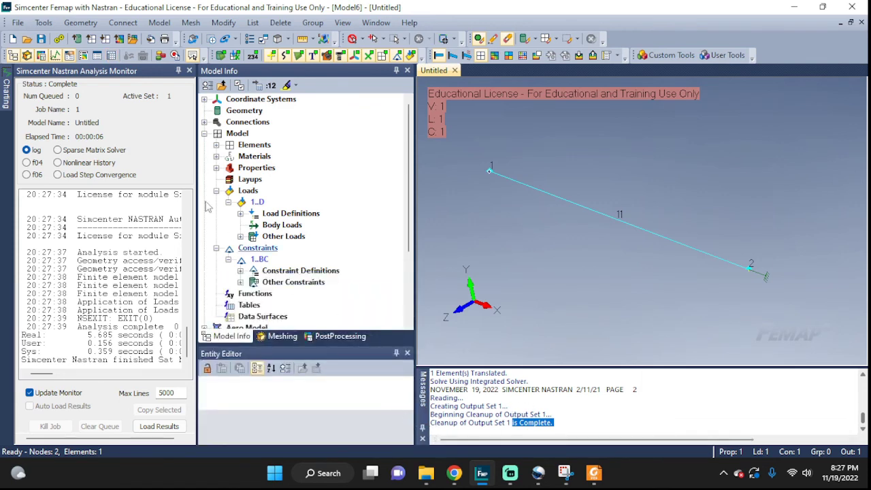
left_click(190, 70)
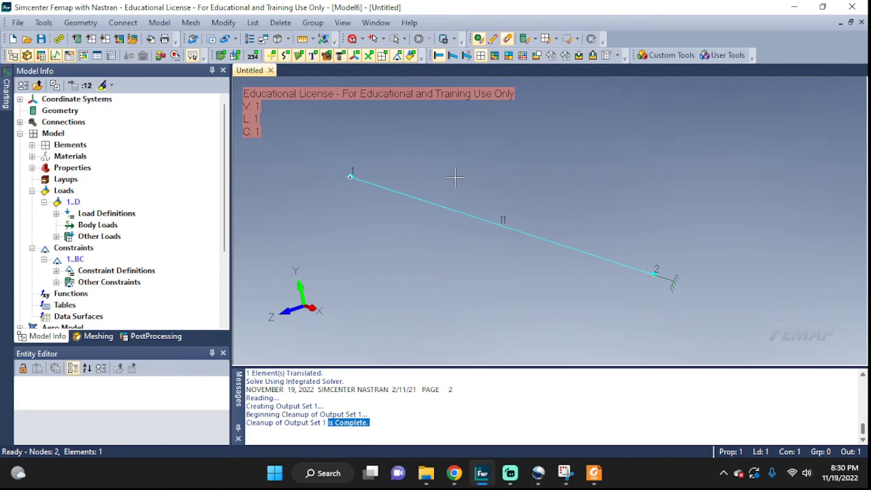
Show the deformed rod contoured by 3183..Rod Axial Stress from Output Set 1
key("F5")
left_click(392, 331)
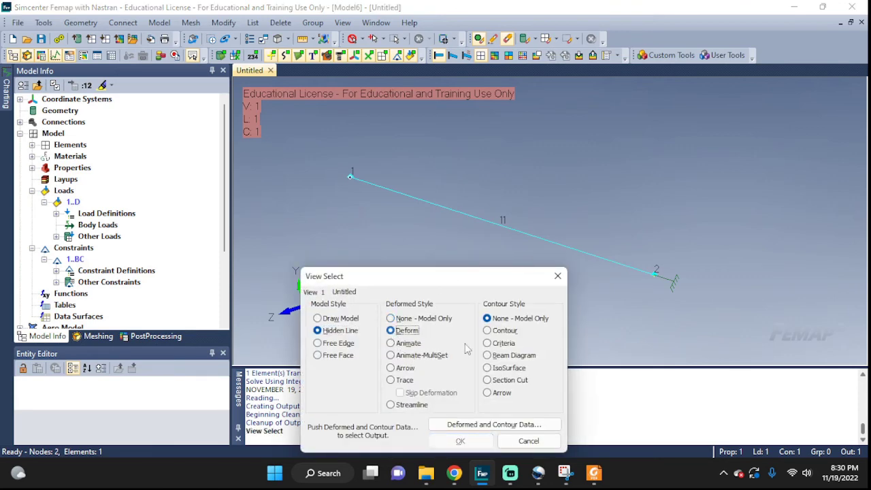
left_click(496, 356)
left_click(495, 424)
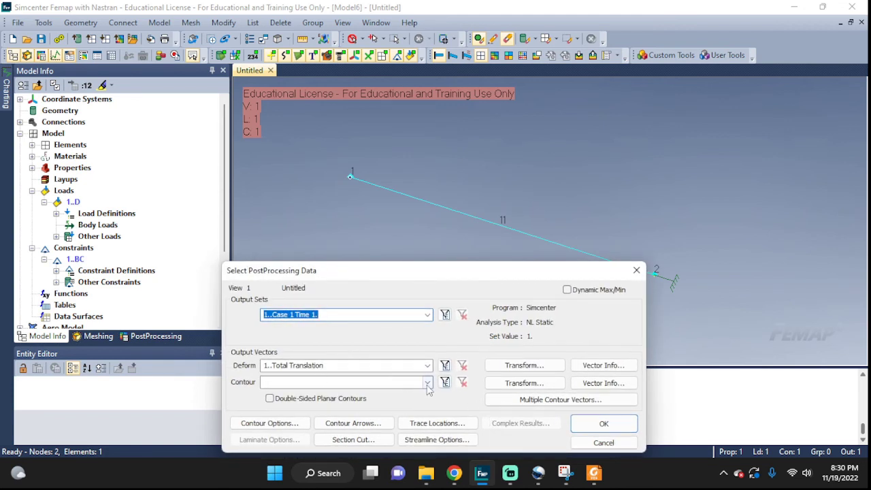
left_click(427, 384)
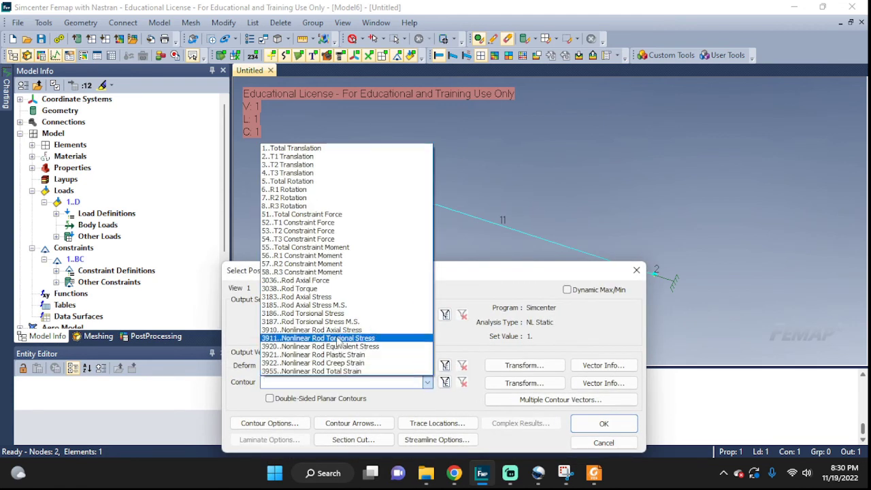
left_click(313, 298)
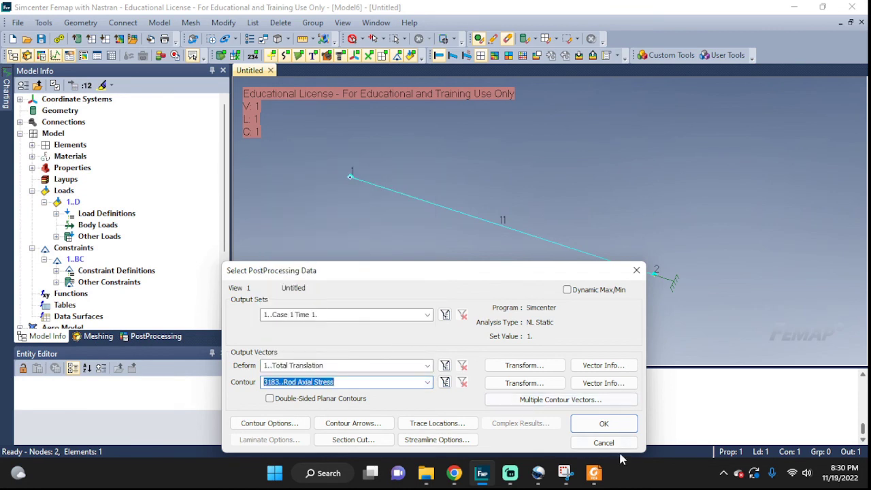
left_click(615, 425)
left_click(461, 444)
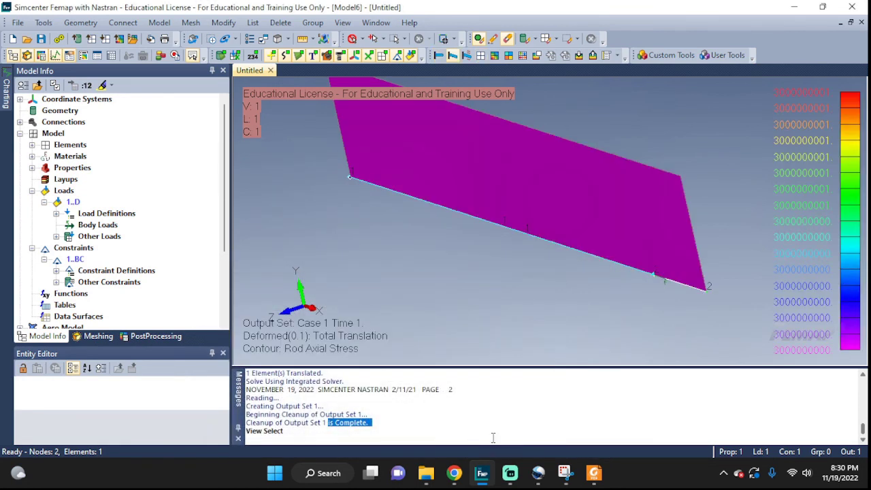
middle_click_drag(604, 249, 694, 229)
middle_click_drag(788, 247, 758, 249)
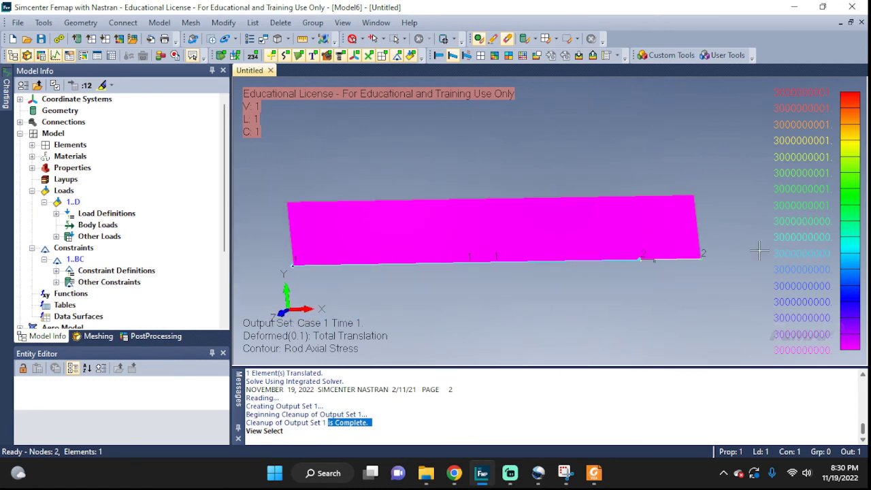
middle_click_drag(672, 249, 652, 253)
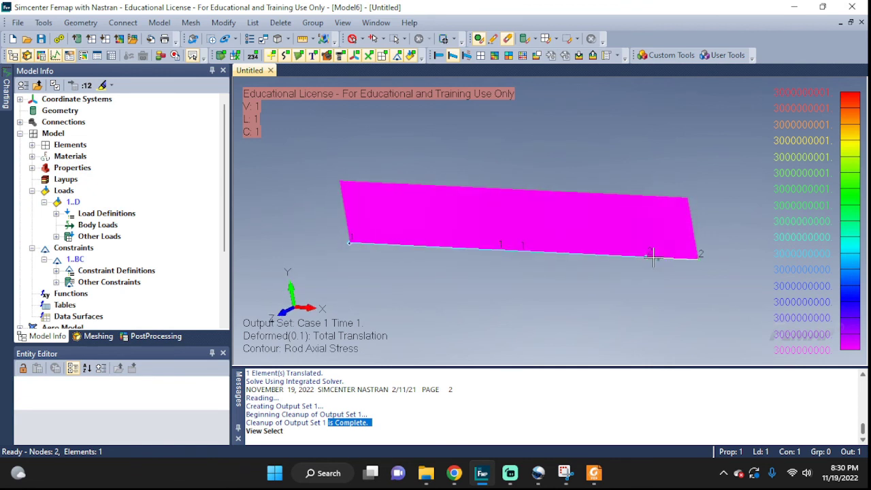
left_click(439, 56)
left_click(453, 56)
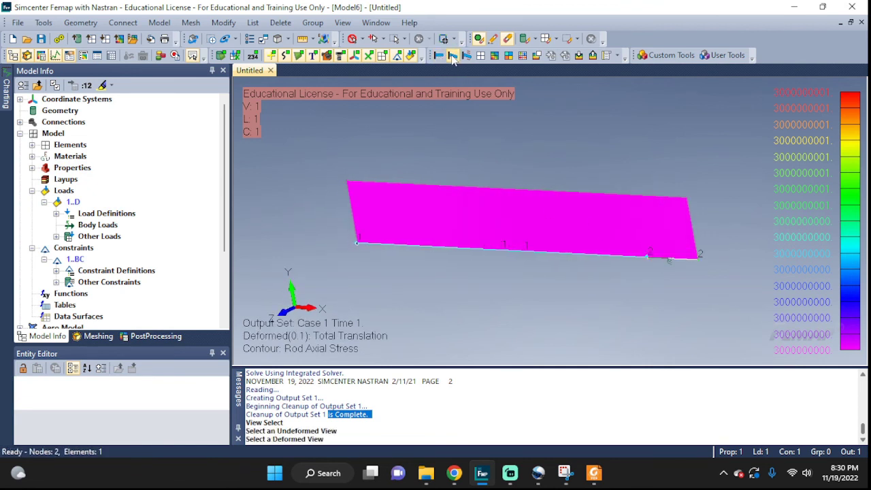
left_click(465, 56)
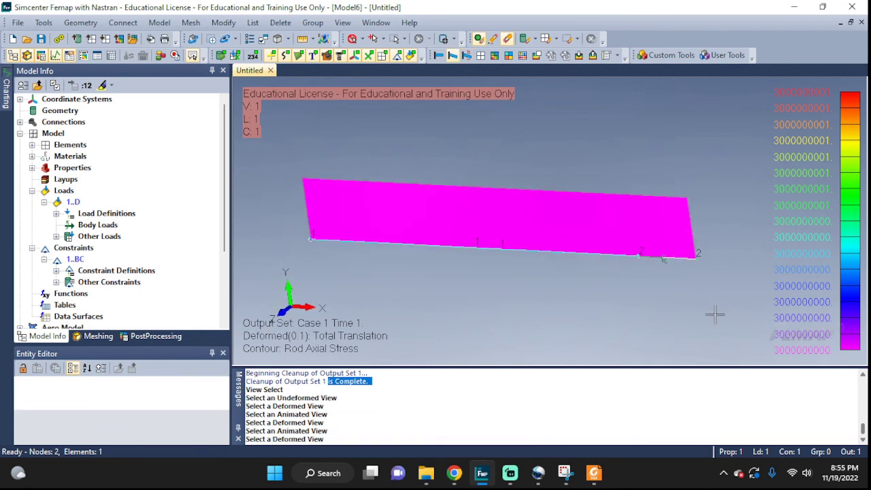
middle_click_drag(715, 314, 674, 293)
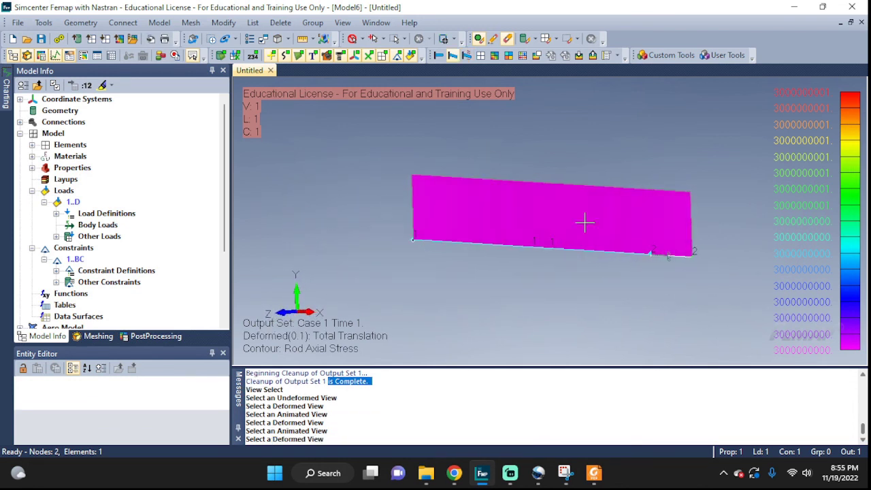
left_click(439, 56)
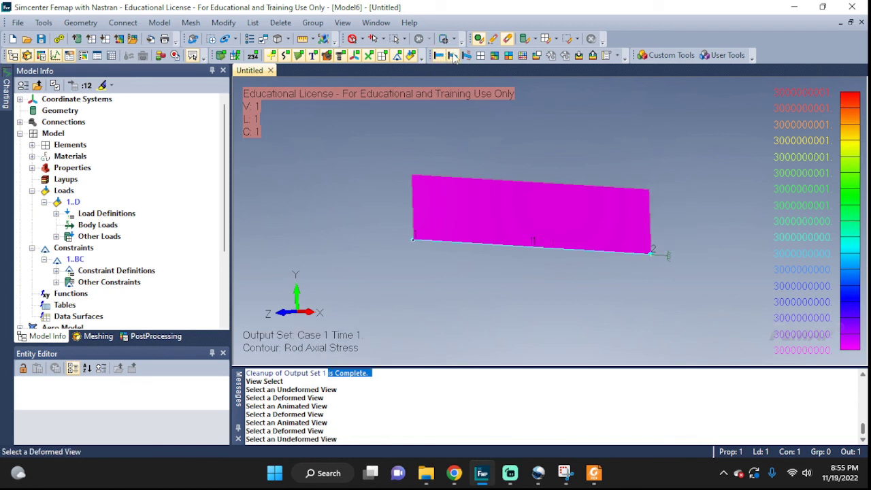
left_click(452, 56)
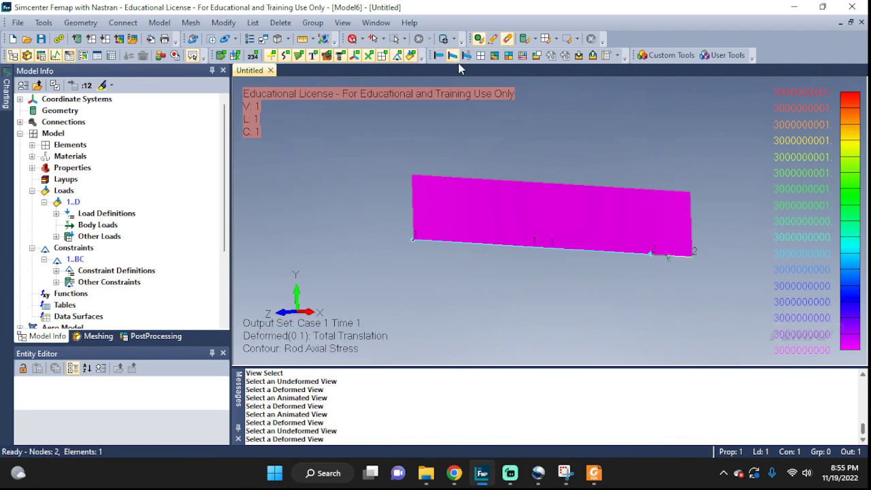